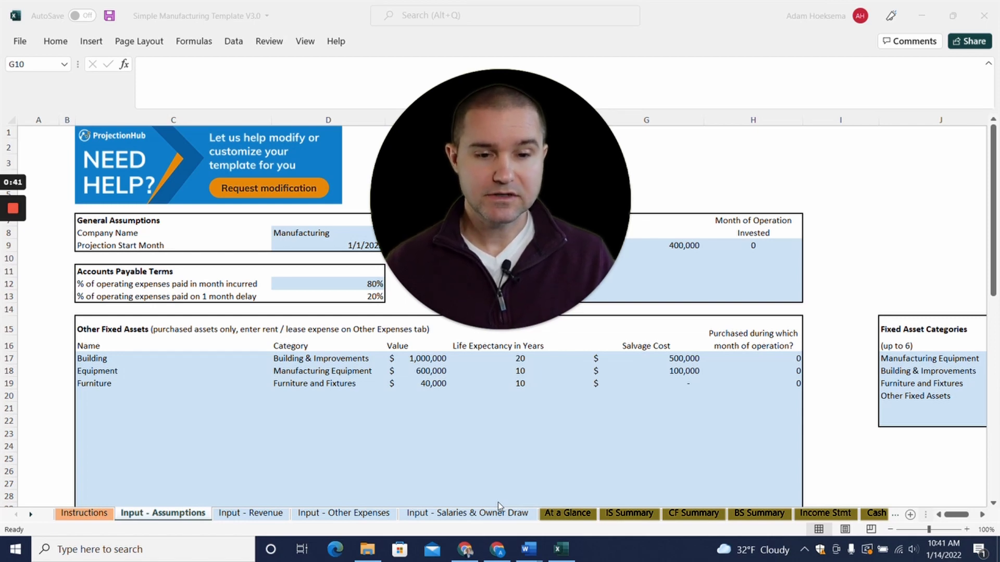
Review the projection start month, the equity investment and the fixed asset entries with their purchase months on the Input - Assumptions sheet
mouse_move(471, 302)
left_click(487, 329)
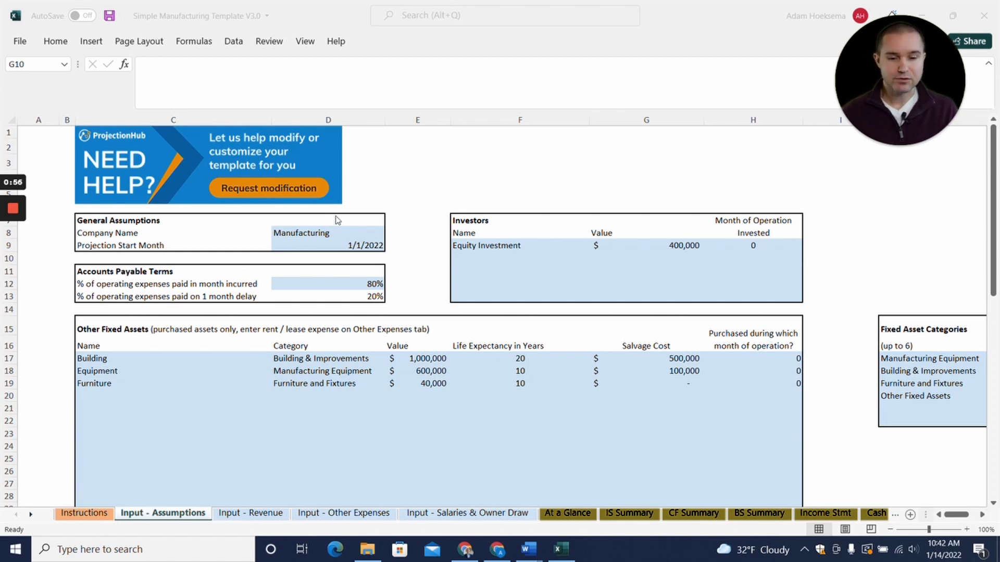
left_click(307, 245)
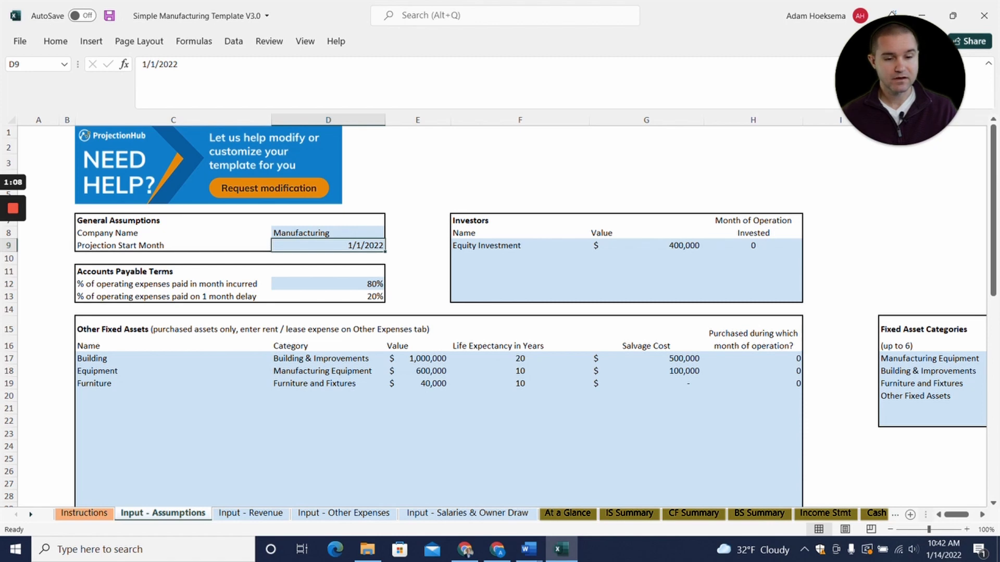
left_click(519, 245)
scroll(498, 312, "down", 1)
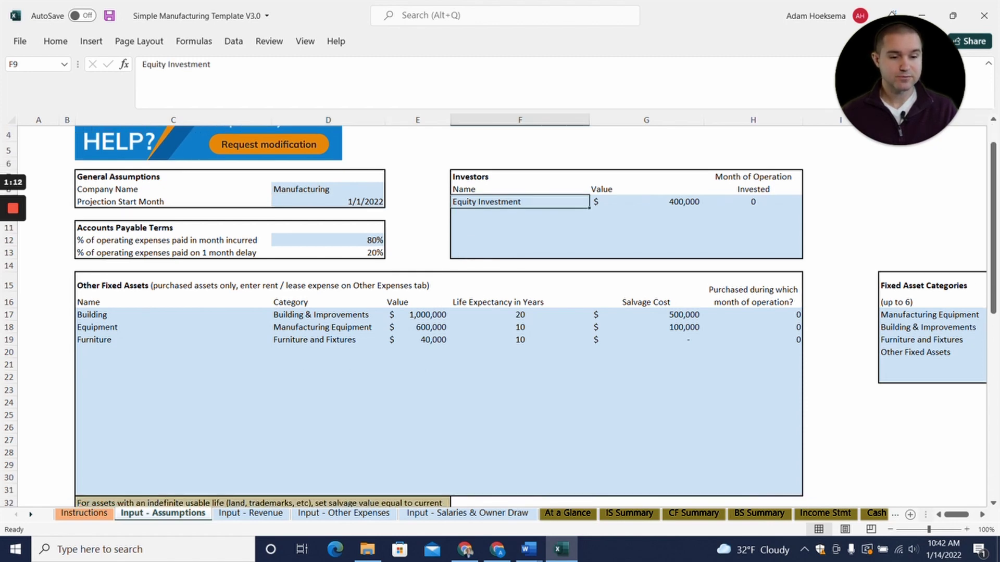
scroll(498, 313, "down", 1)
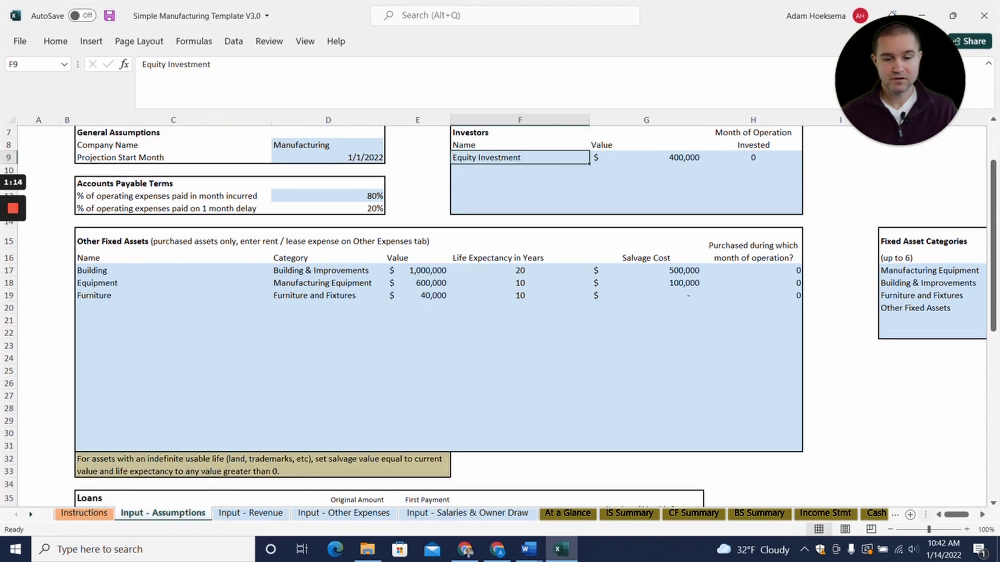
left_click(174, 270)
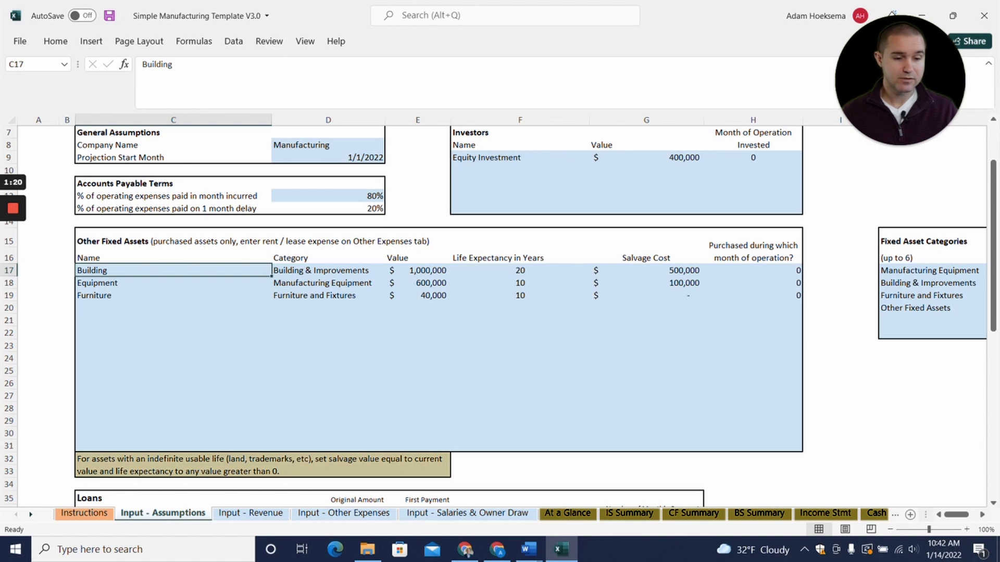
left_click(753, 157)
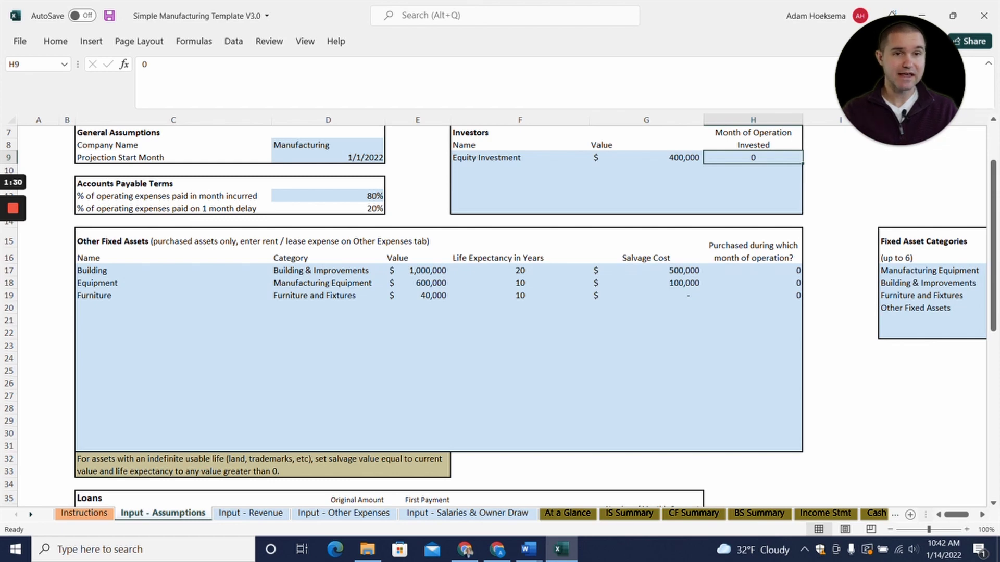
left_click(753, 270)
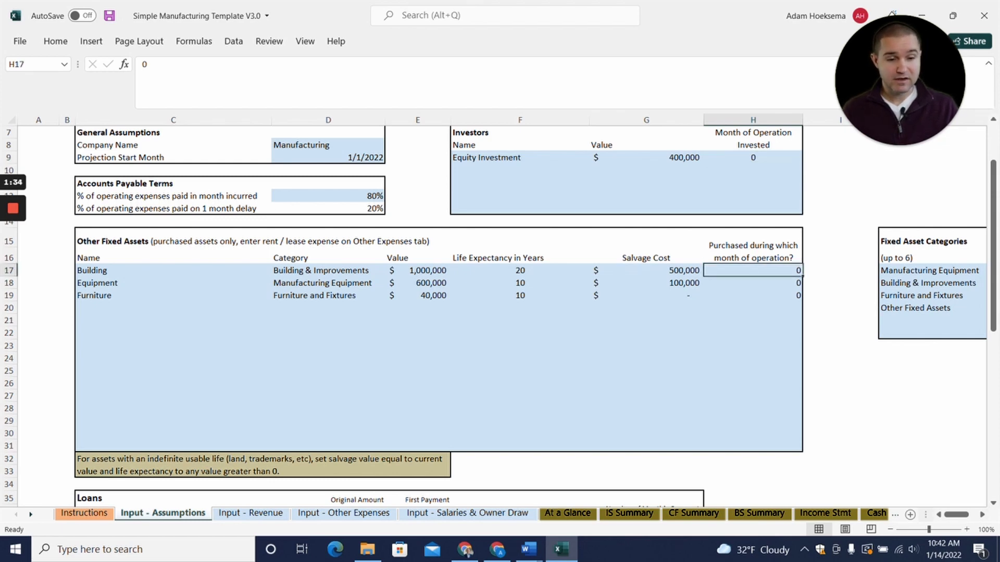
left_click(753, 295)
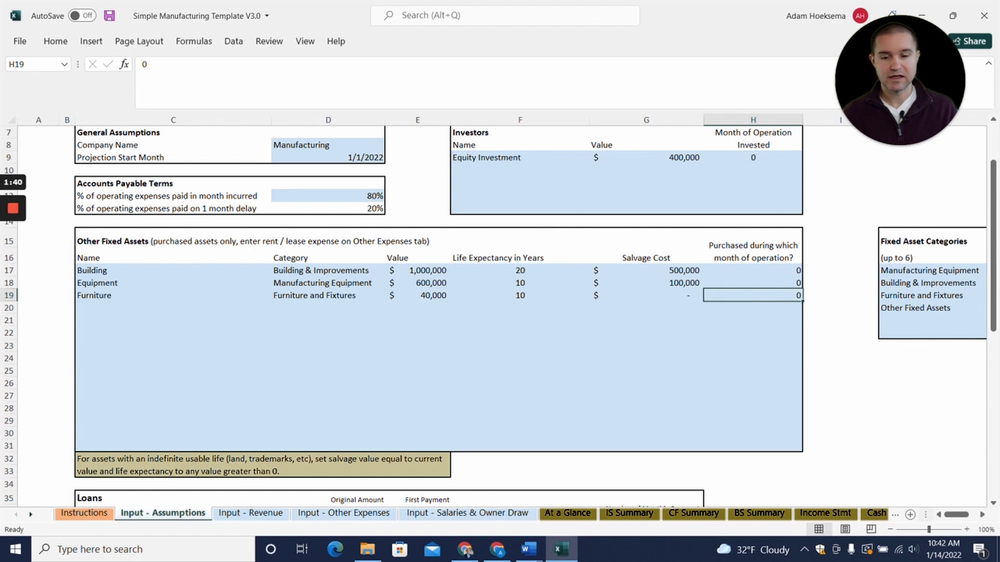
Add an asset named Equipment in the first empty row of Other Fixed Assets, purchased during month of operation 13
left_click(173, 308)
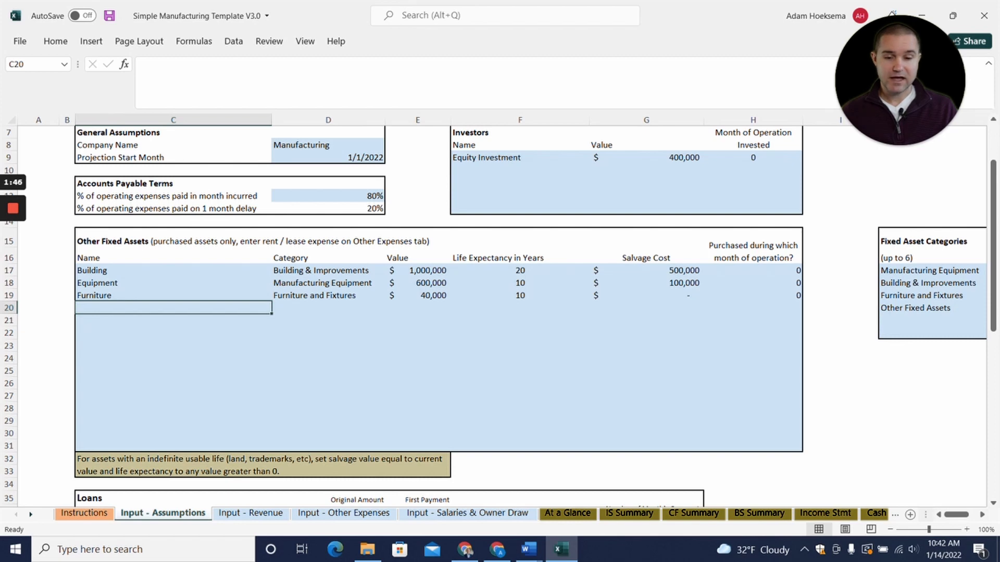
type("Equipment")
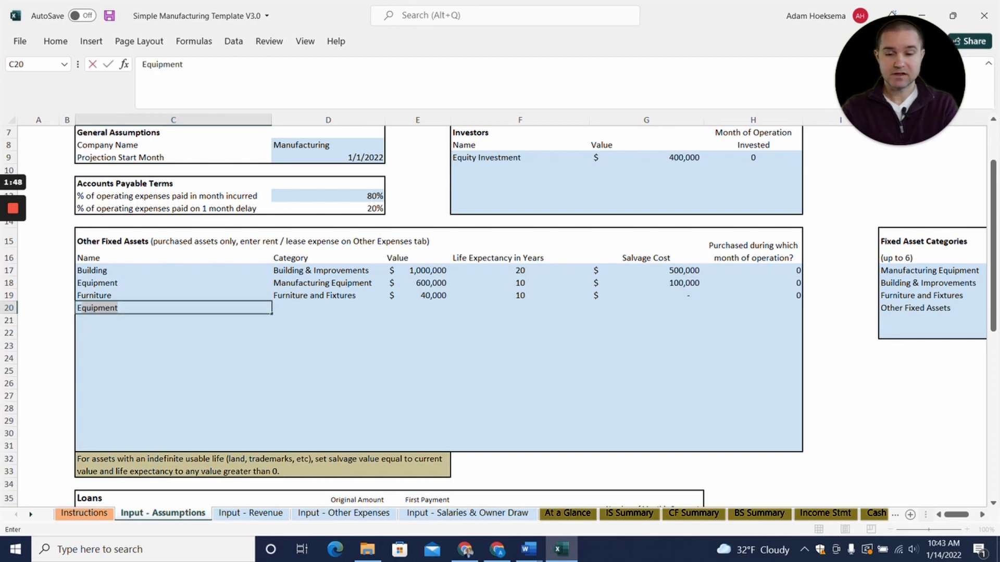
key("Return")
left_click(328, 307)
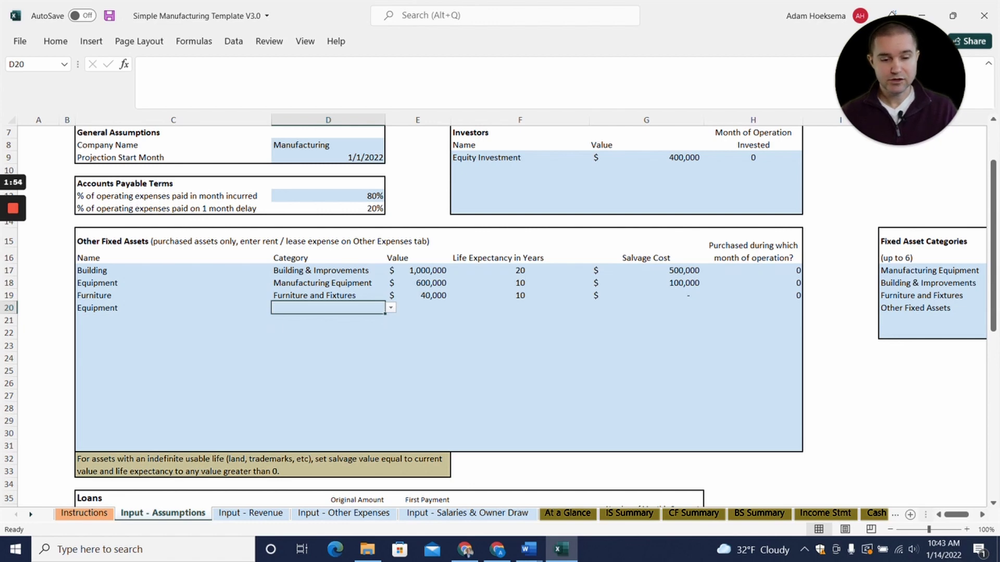
left_click(753, 307)
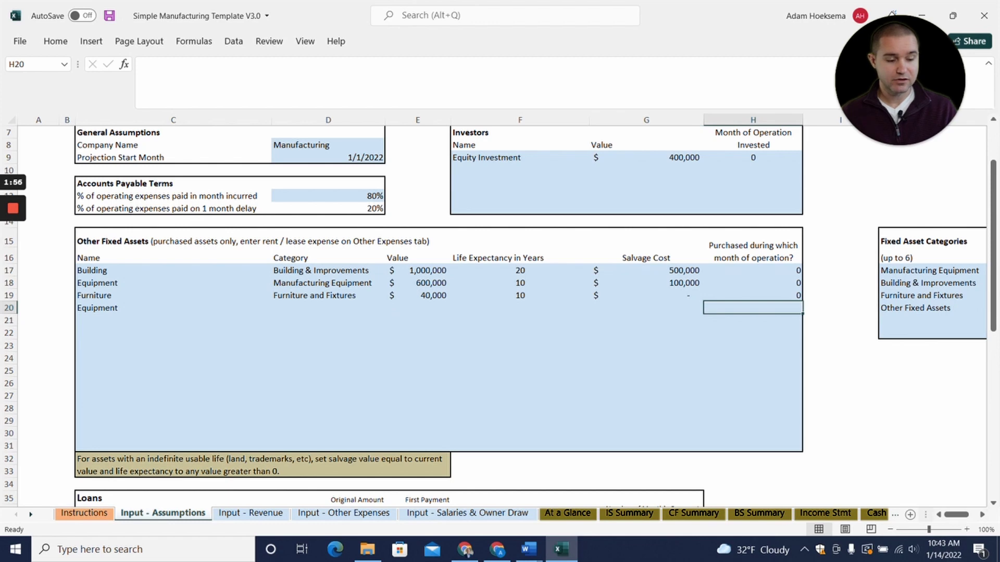
type("13")
key("Return")
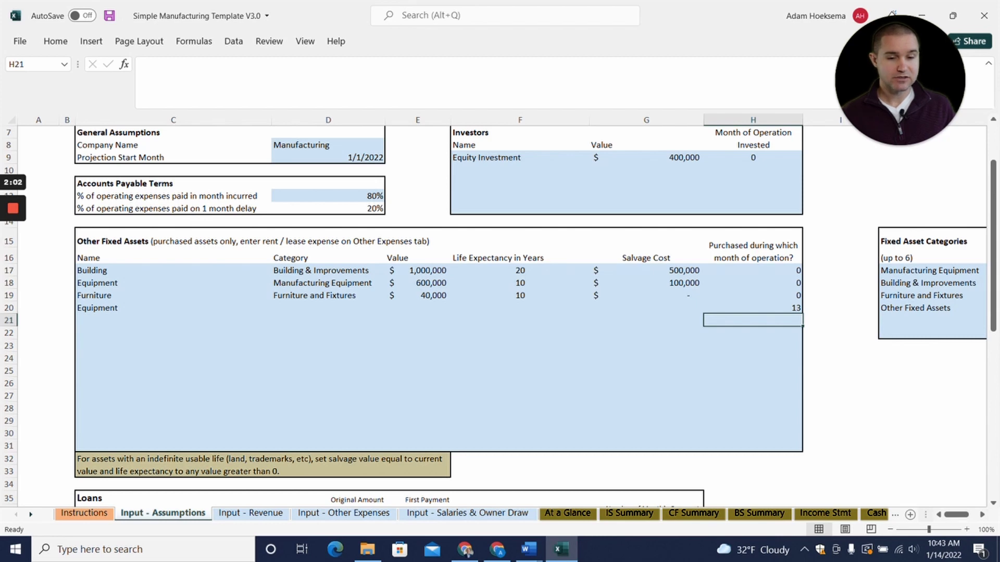
Examine the building's salvage cost and the Mortgage and Equipment loan terms, including the equipment loan's interest rate and number of monthly payments
scroll(437, 313, "down", 3)
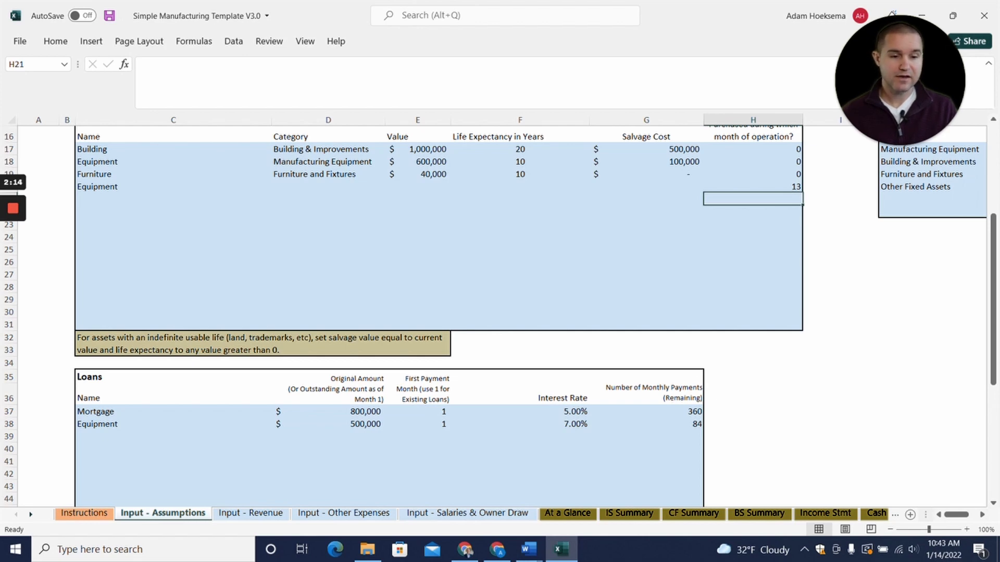
left_click(646, 149)
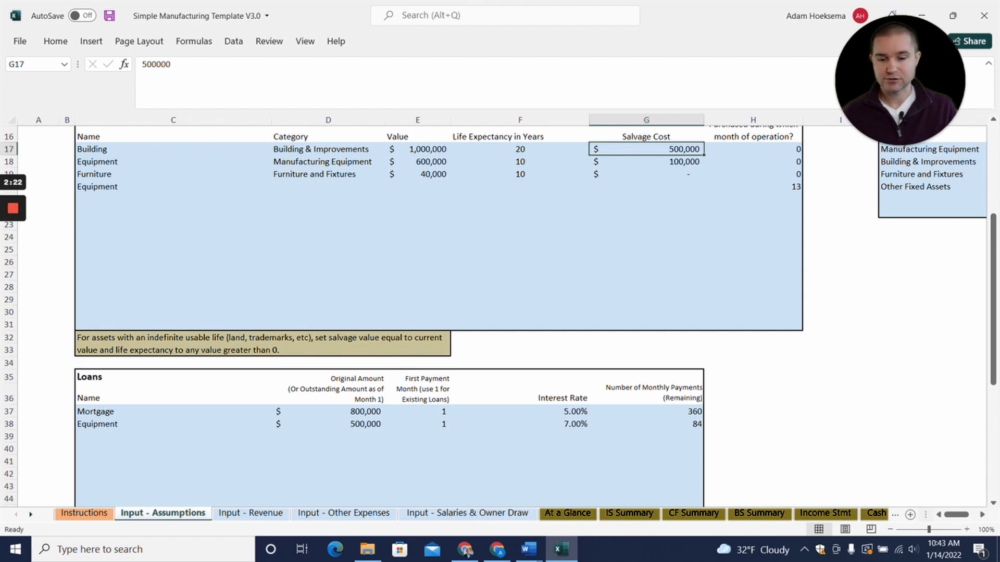
scroll(437, 312, "down", 2)
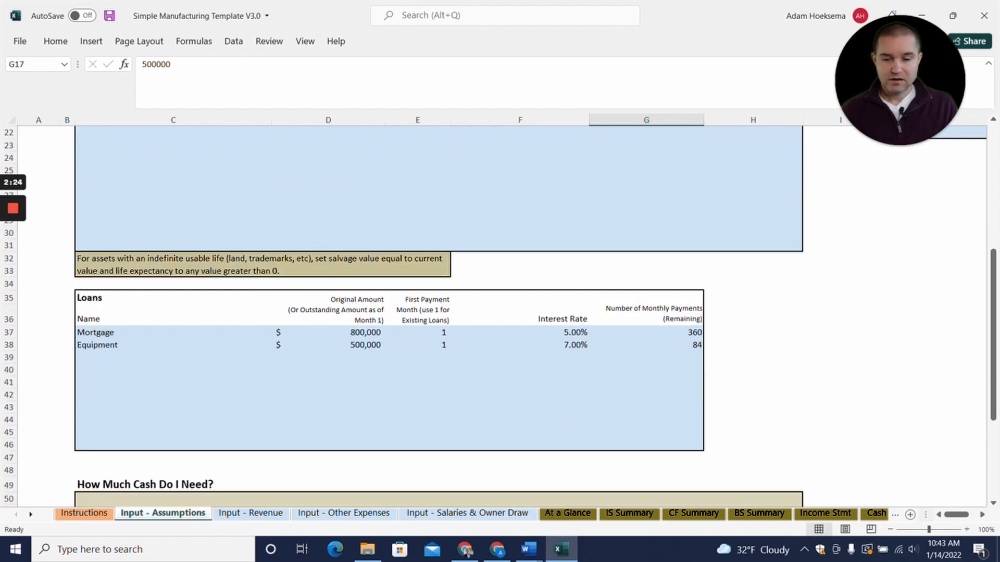
left_click(174, 332)
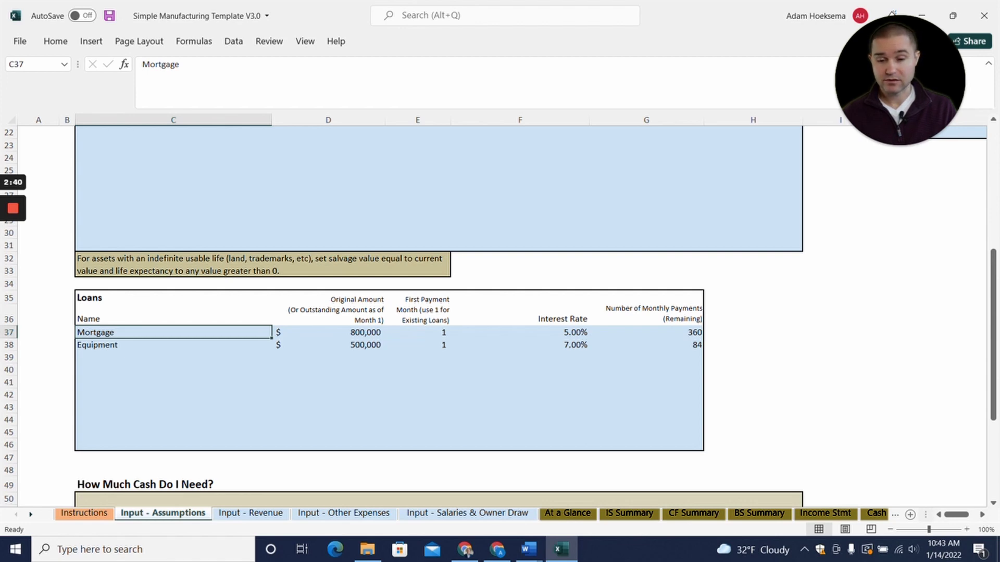
left_click(173, 345)
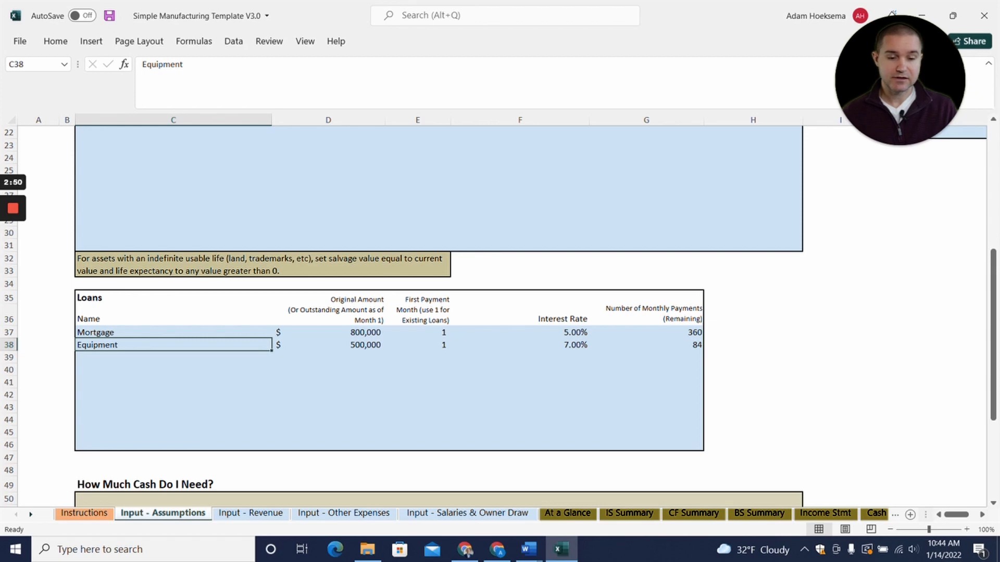
left_click(520, 345)
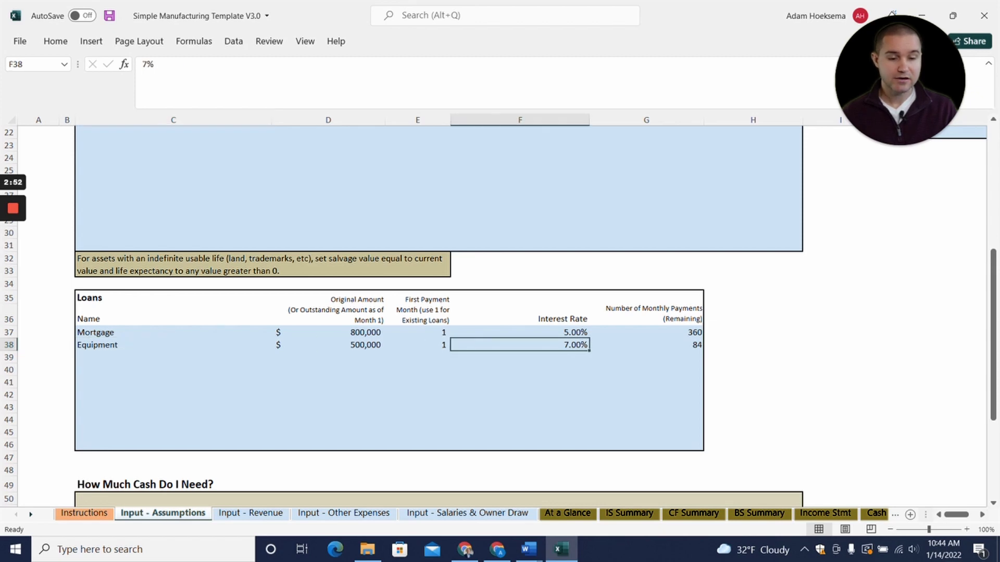
left_click(646, 344)
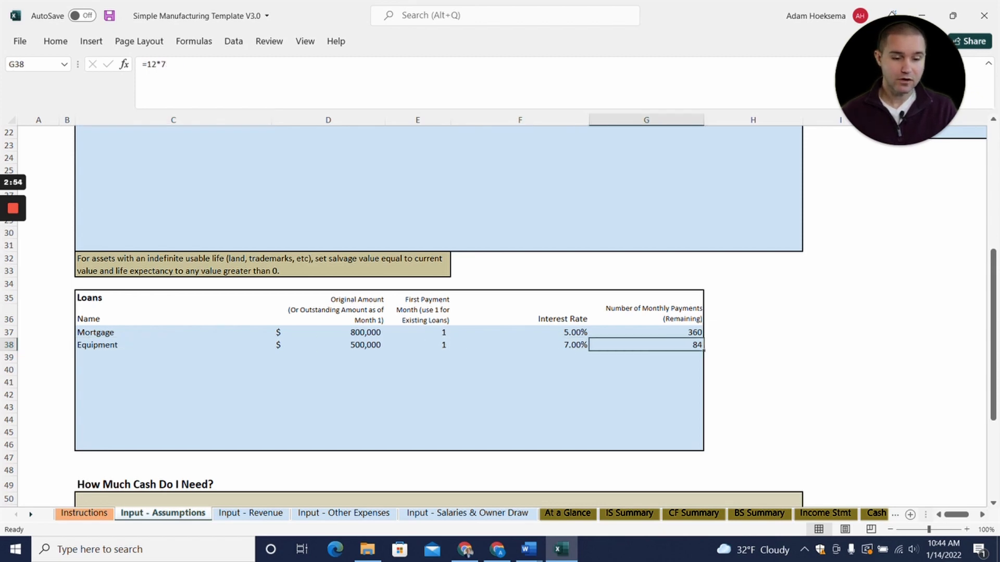
scroll(500, 312, "down", 2)
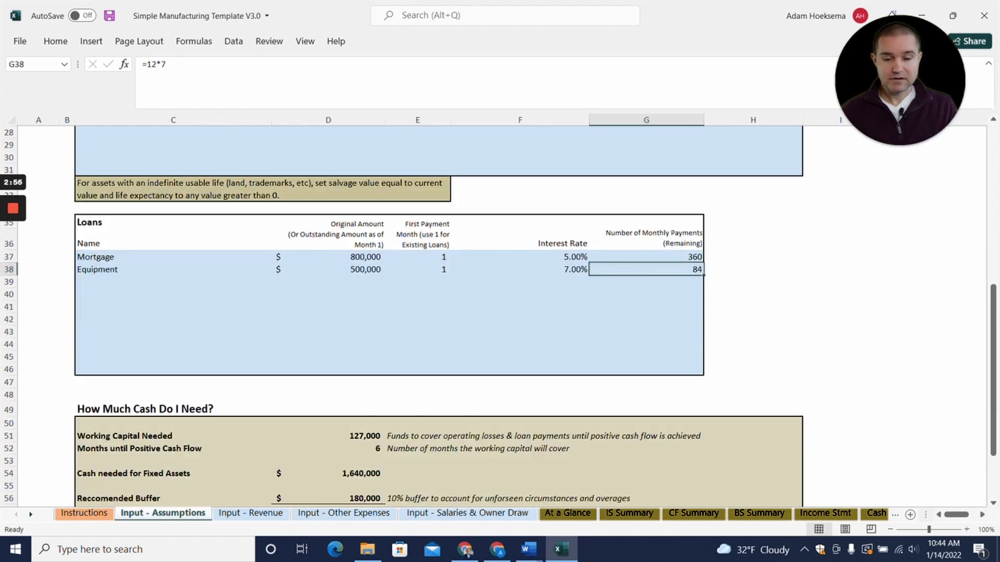
scroll(439, 313, "up", 4)
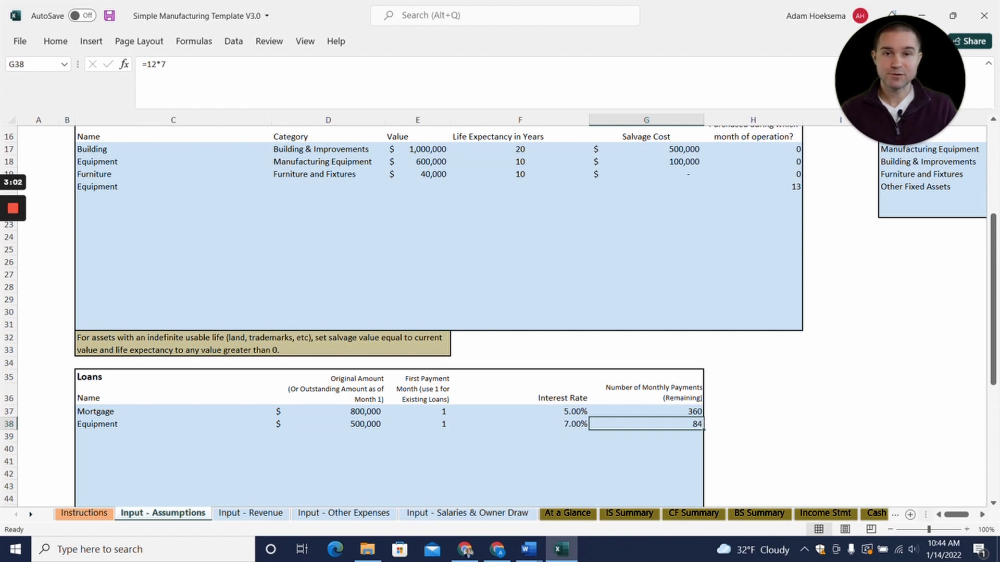
scroll(439, 312, "up", 5)
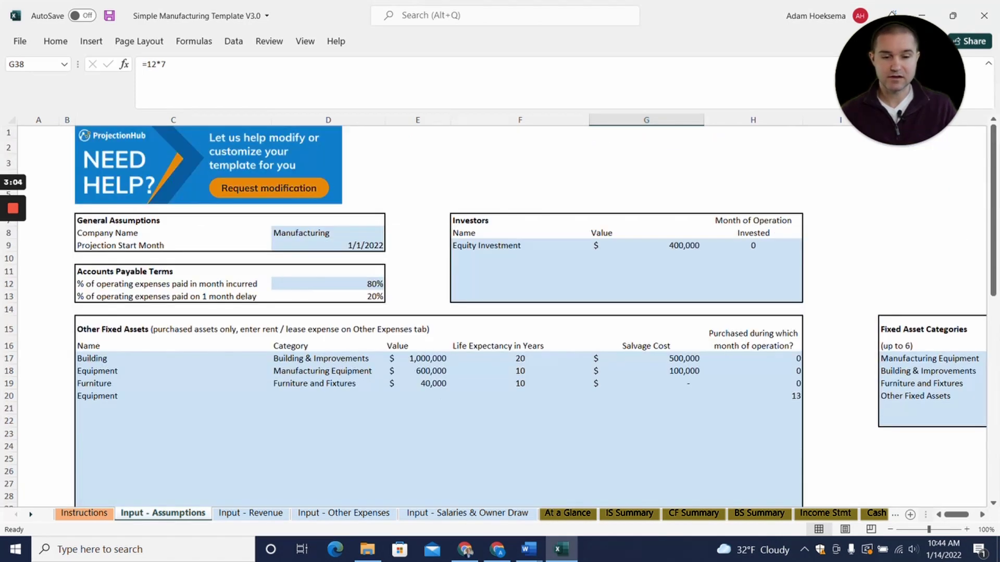
On the Input - Revenue sheet, examine the monthly units sold and the annual units sold reference figures
left_click(261, 515)
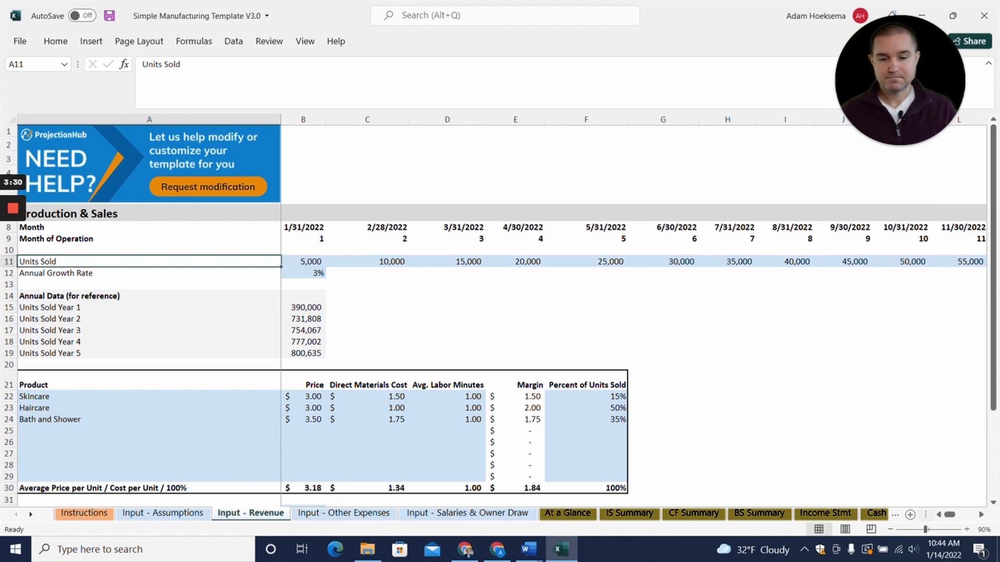
left_click(303, 261)
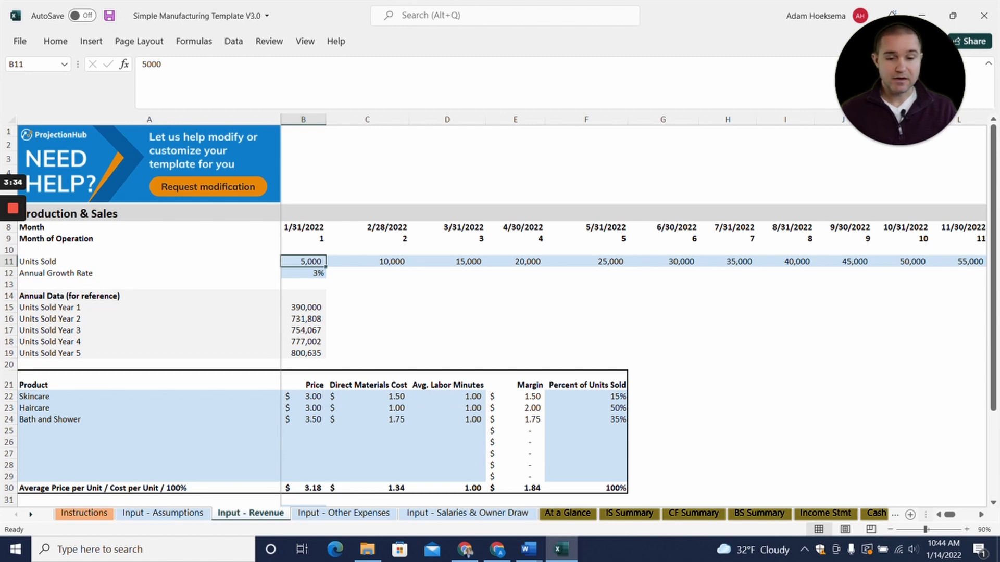
left_click(367, 262)
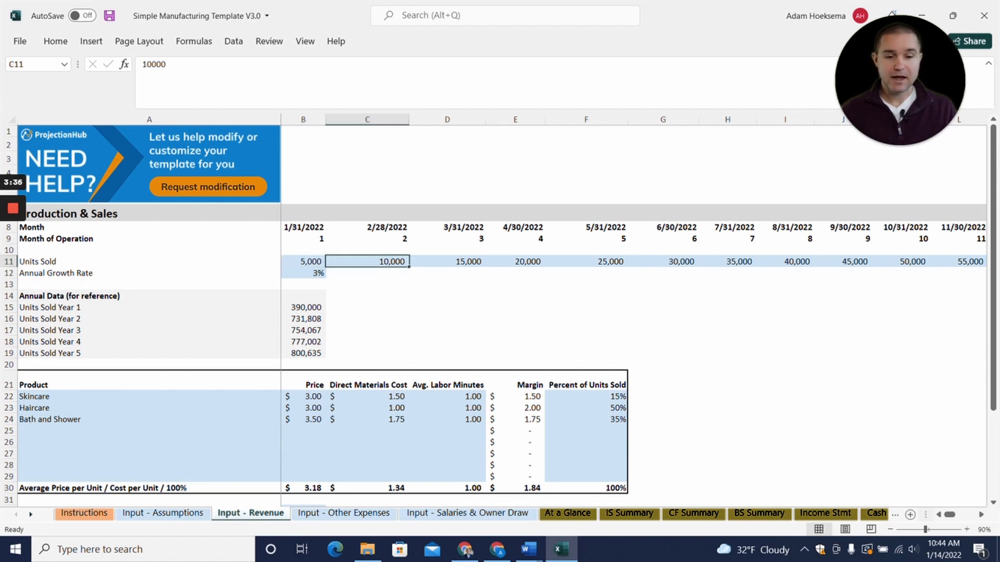
left_click(447, 261)
left_click(515, 261)
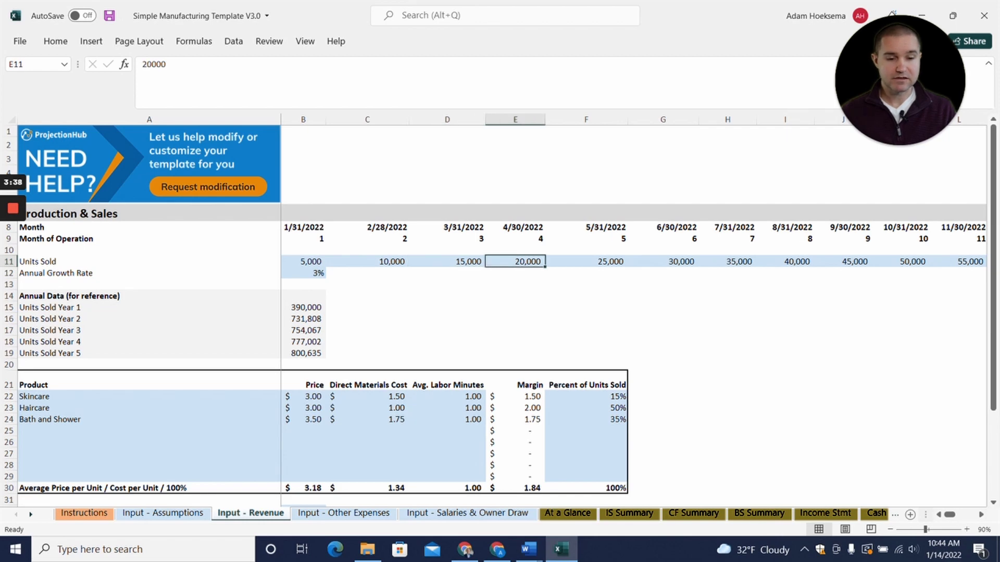
left_click(586, 261)
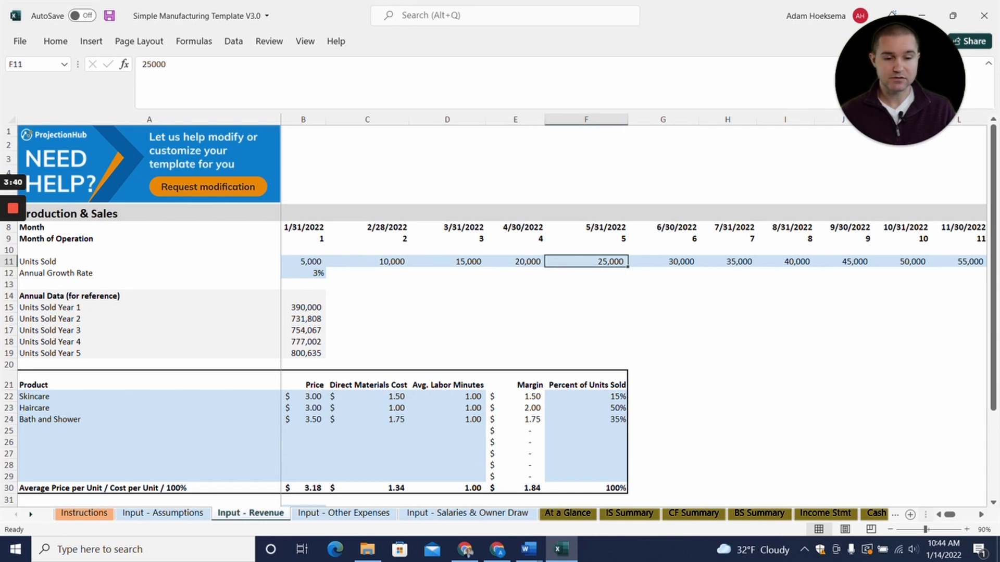
scroll(500, 313, "down", 1)
left_click_drag(303, 256, 303, 313)
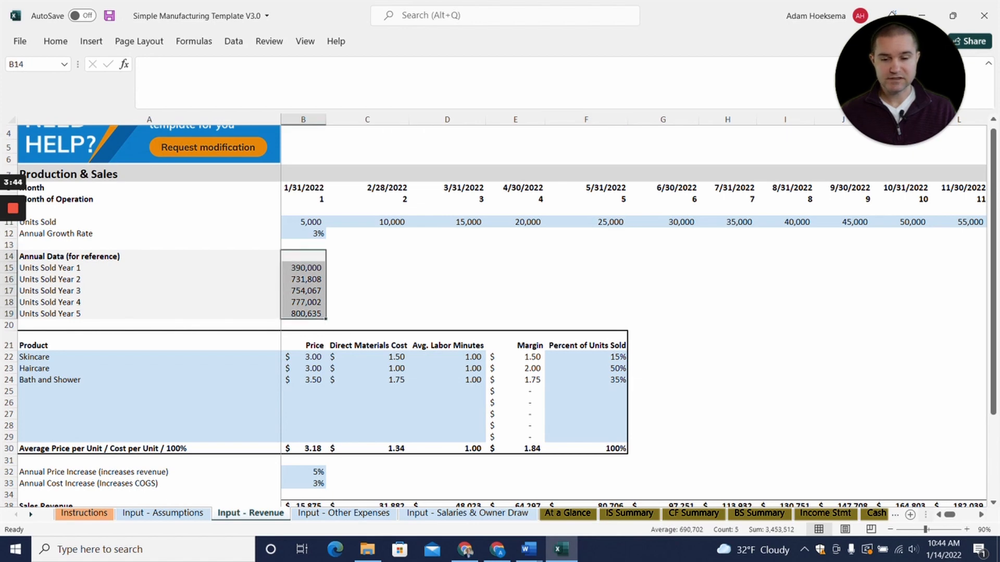
left_click(303, 268)
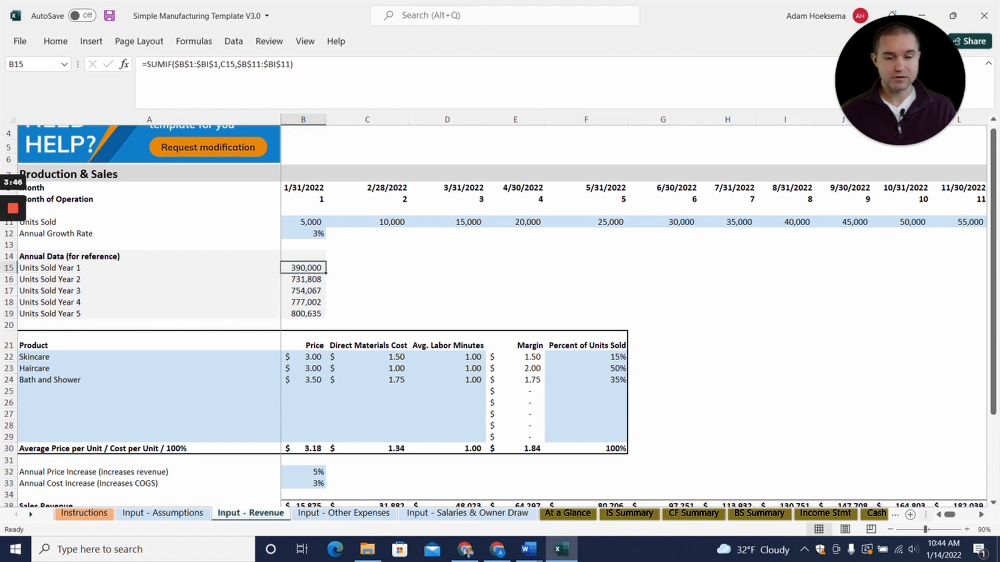
left_click_drag(303, 222, 905, 222)
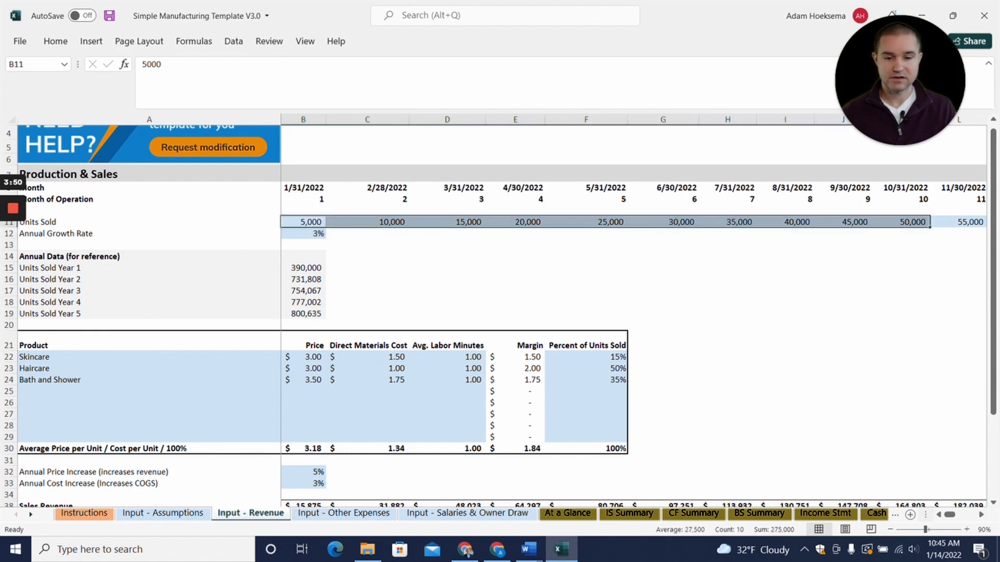
Examine the product table's names, prices, direct materials costs, average labor minutes and margins on the Input - Revenue sheet
scroll(500, 313, "down", 1)
left_click(149, 352)
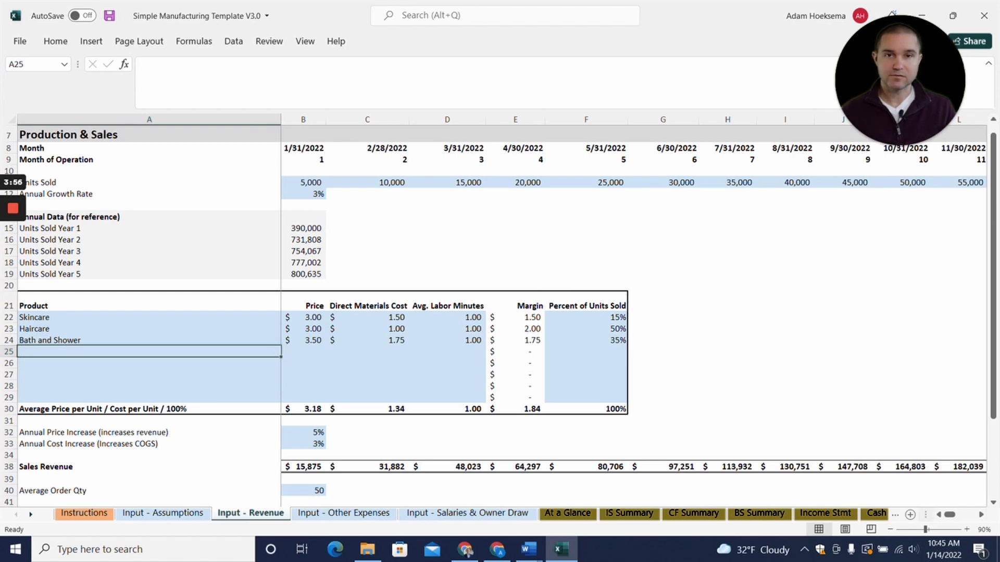
scroll(499, 313, "up", 1)
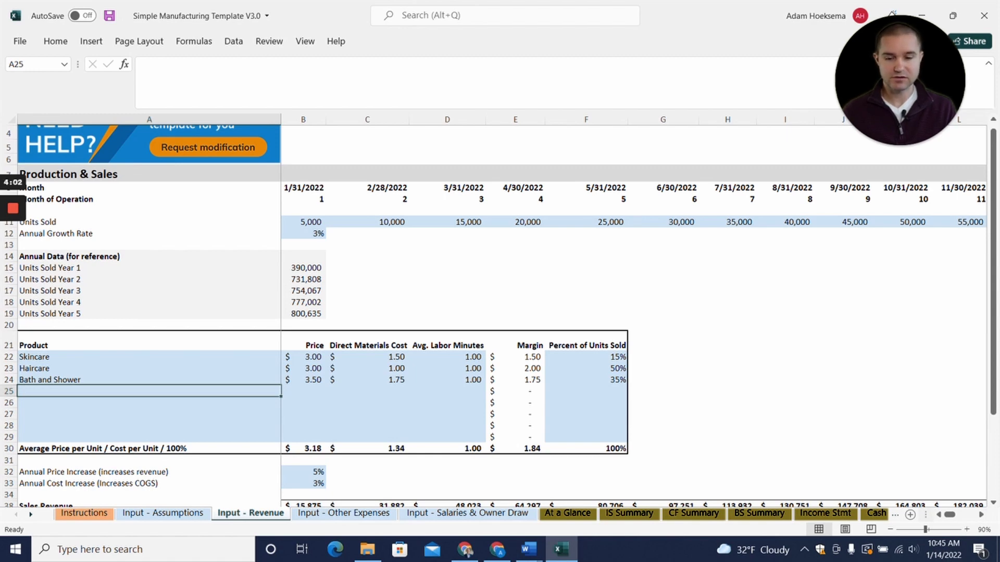
left_click(150, 356)
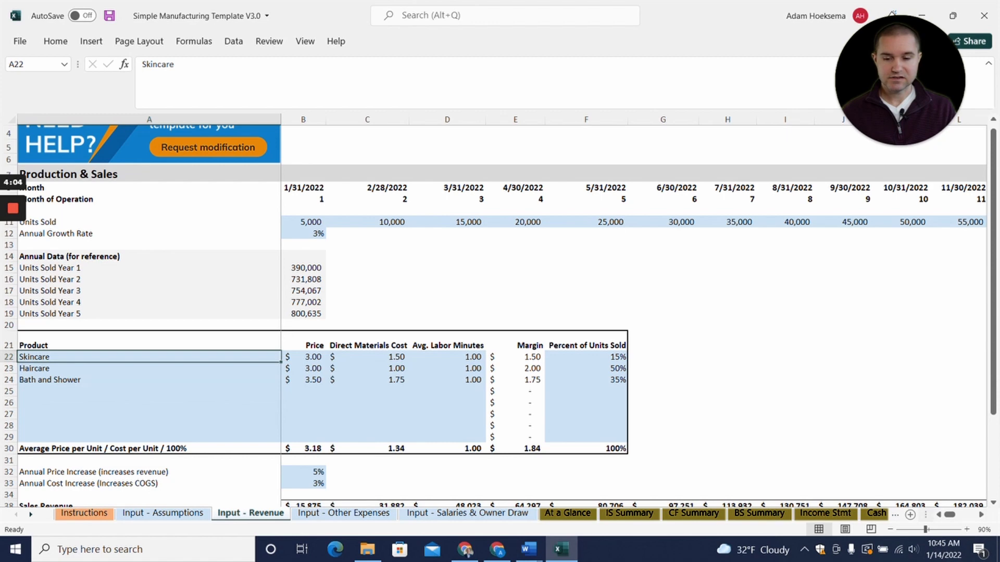
left_click(150, 368)
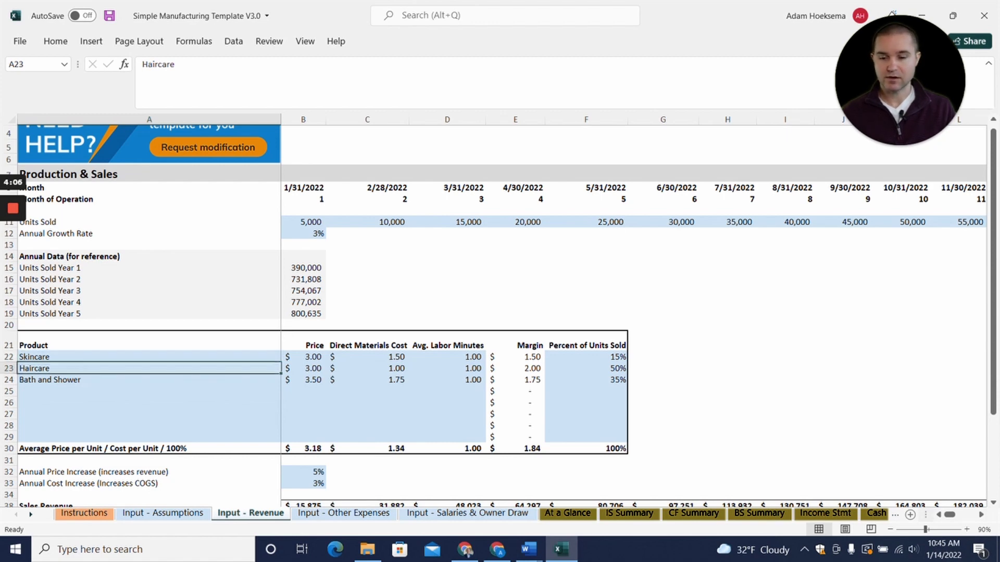
left_click(149, 380)
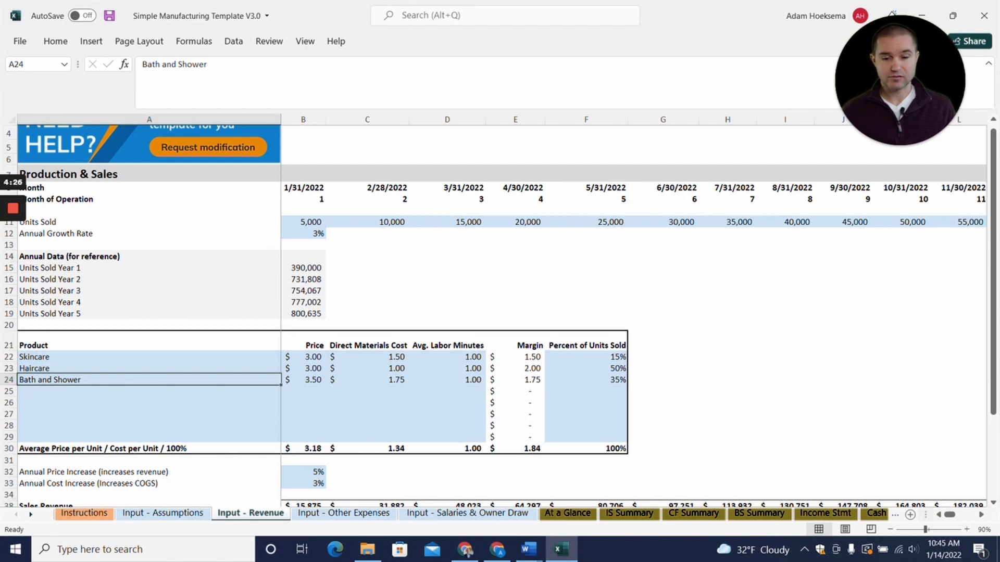
left_click(304, 356)
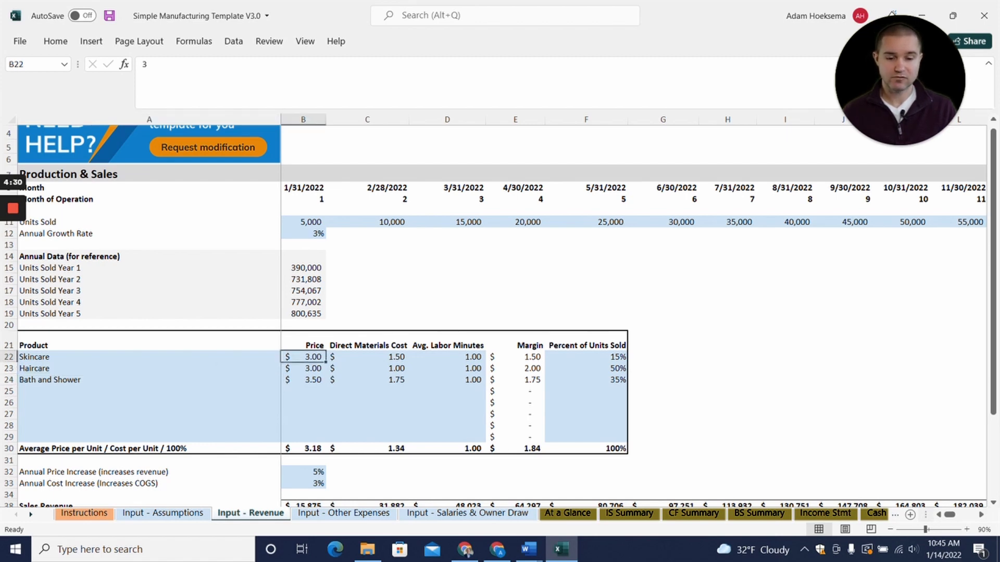
left_click(367, 357)
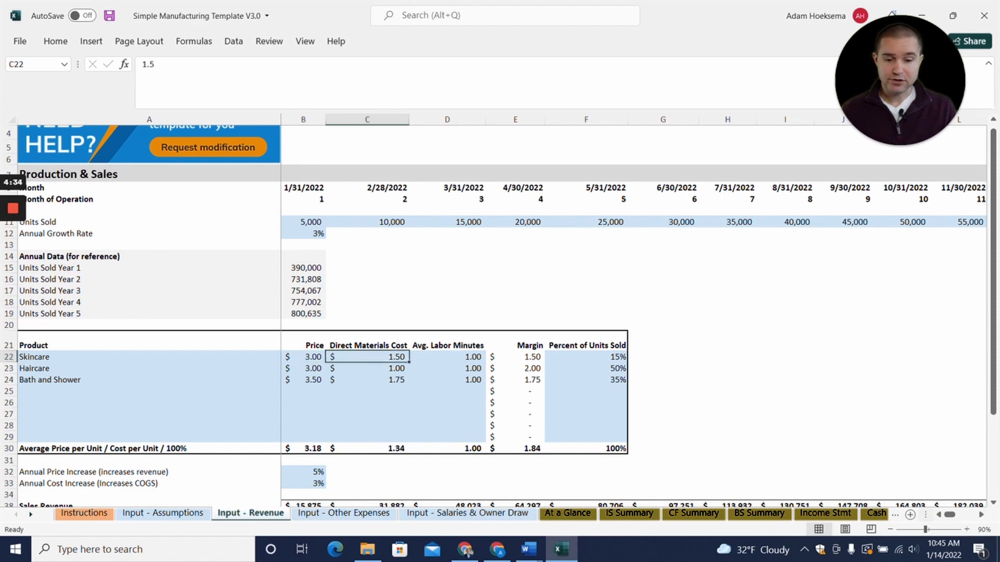
left_click(447, 356)
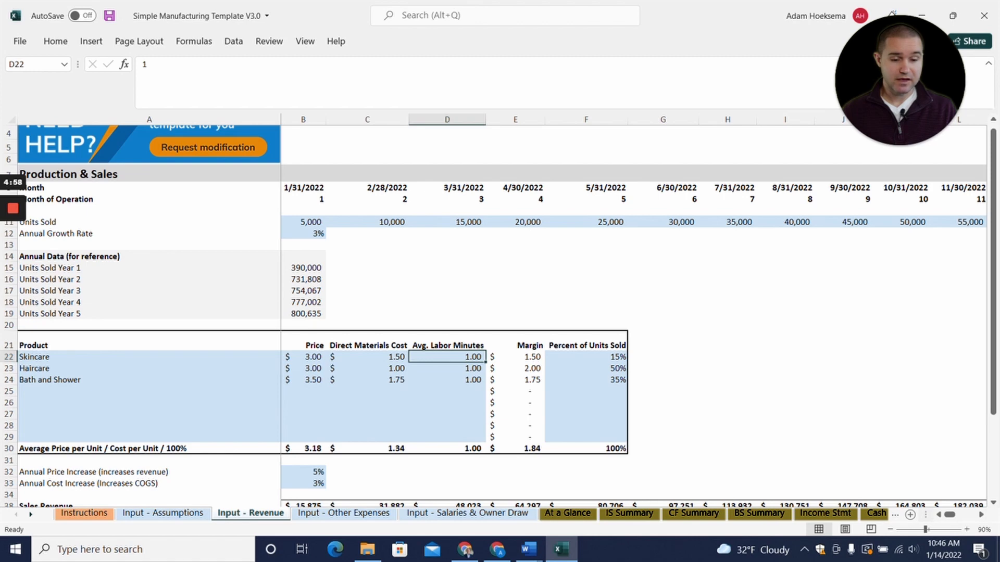
left_click(516, 357)
Examine how Percent of Units Sold splits the monthly units across the products, including the column's total formula
left_click(586, 356)
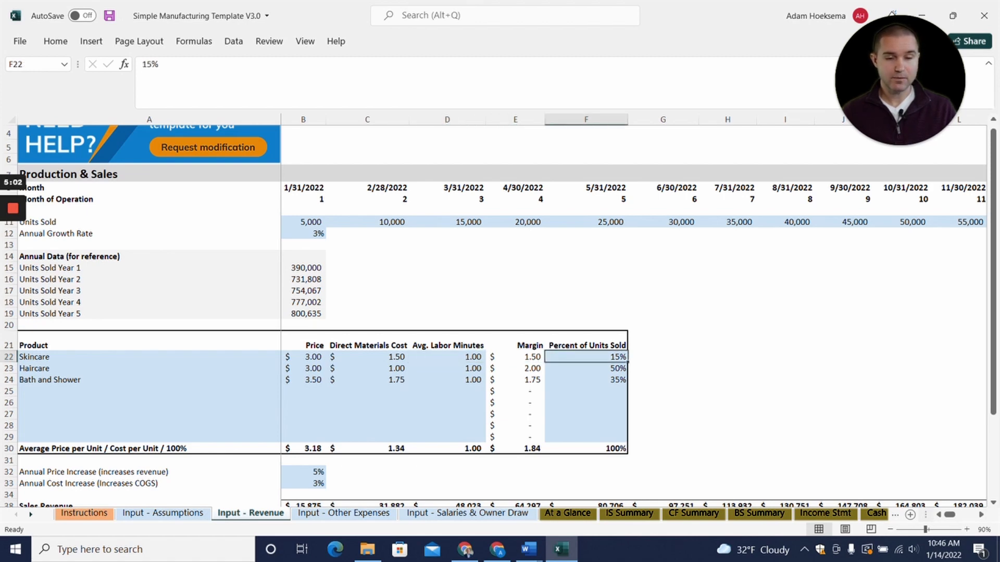
left_click(303, 222)
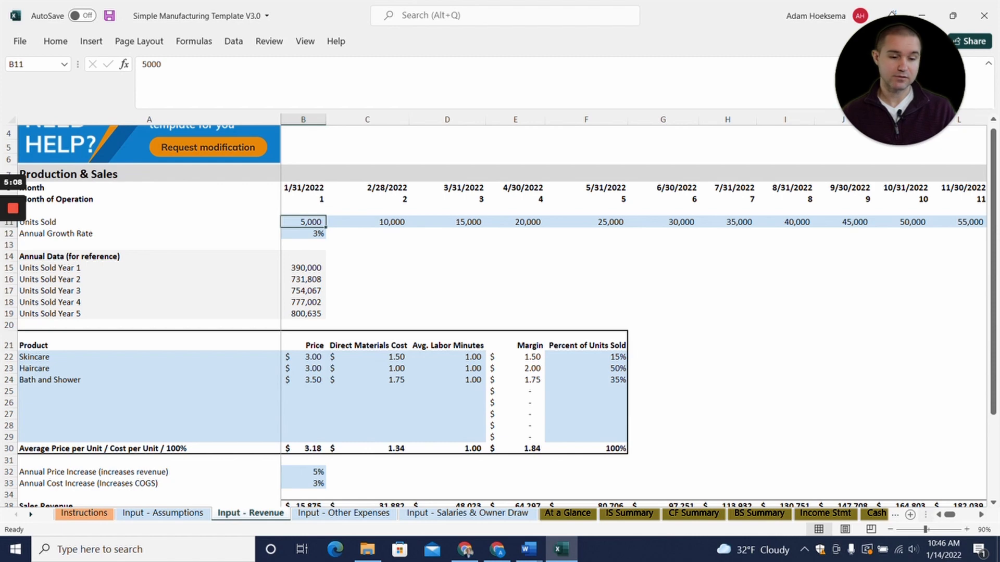
left_click(586, 357)
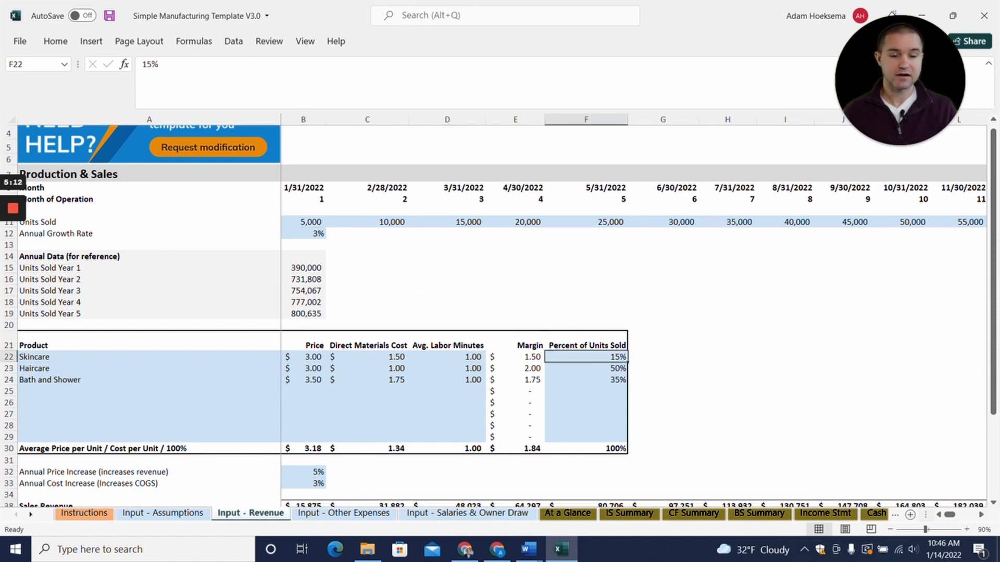
left_click(50, 379)
left_click(34, 368)
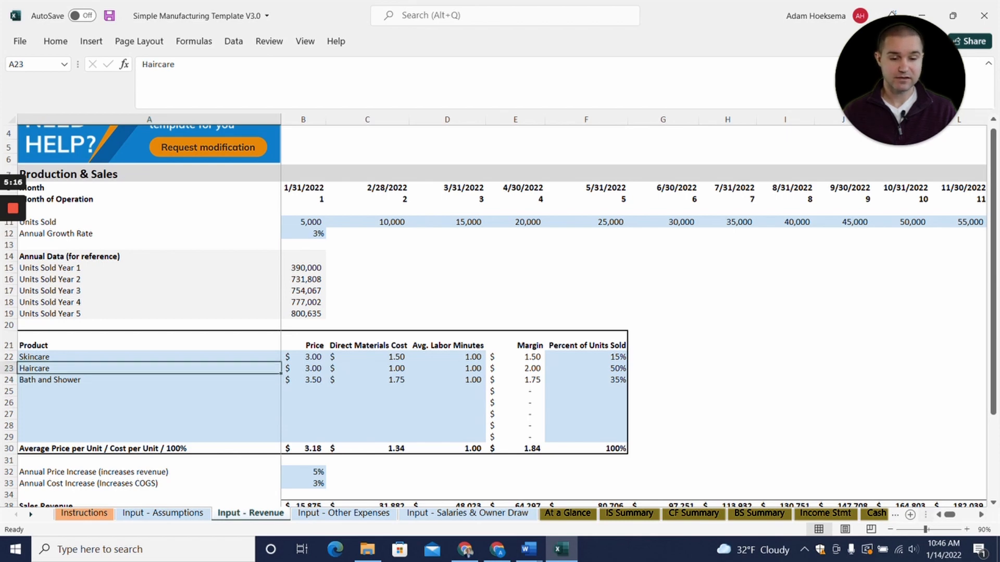
left_click(585, 448)
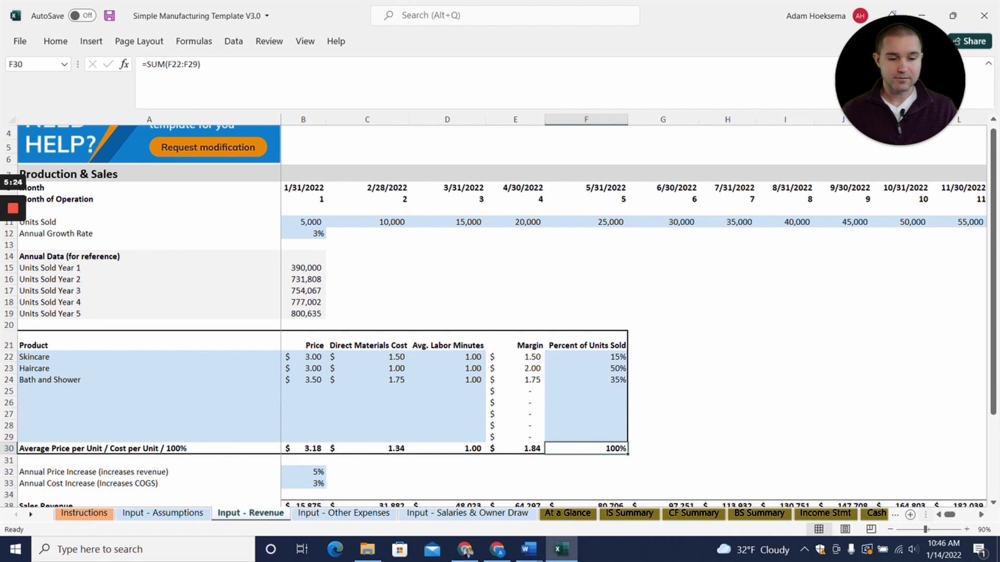
Try 45% as Bath and Shower's percent of units sold, and set it back to 35%
key("Up")
key("Up")
key("Up")
key("Up")
key("Up")
key("Up")
type("45")
key("Return")
left_click(586, 380)
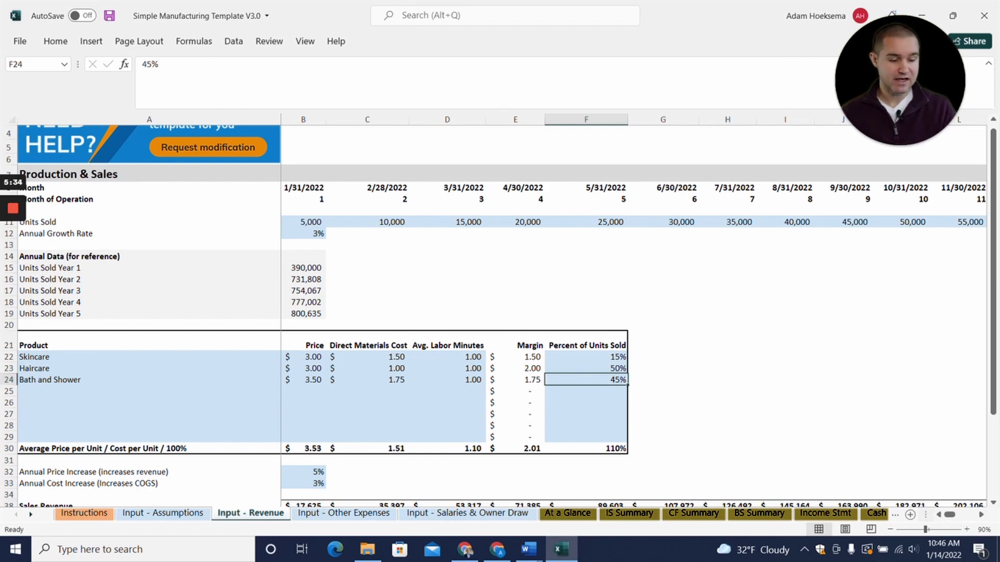
type("35")
key("Return")
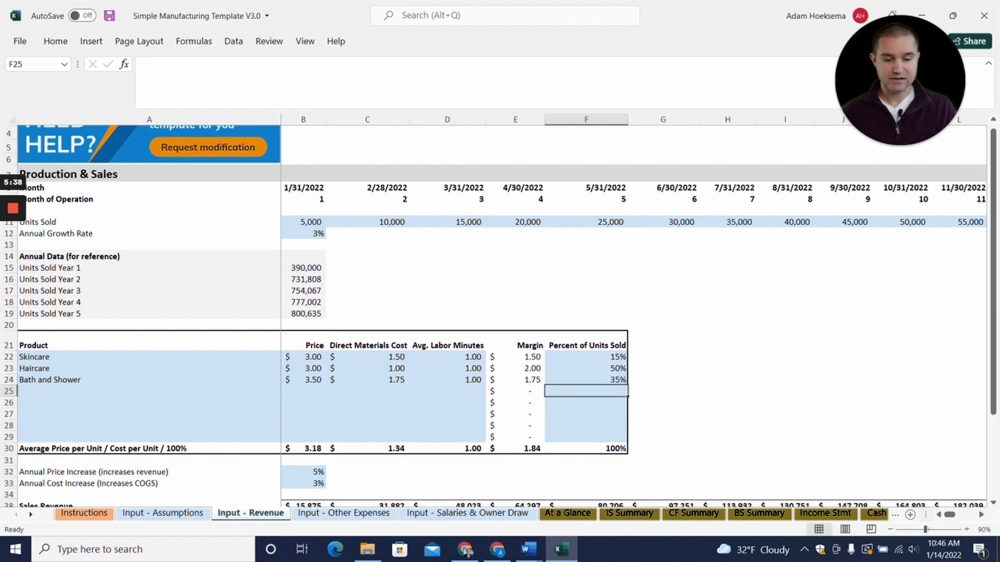
Examine the annual price increase and annual cost increase assumptions below the product table
scroll(500, 312, "down", 2)
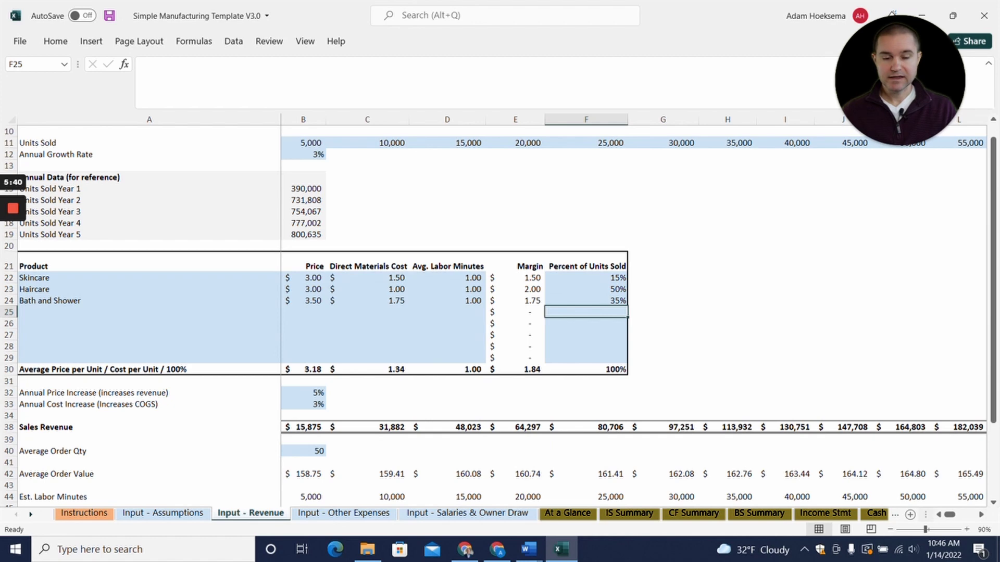
left_click(303, 392)
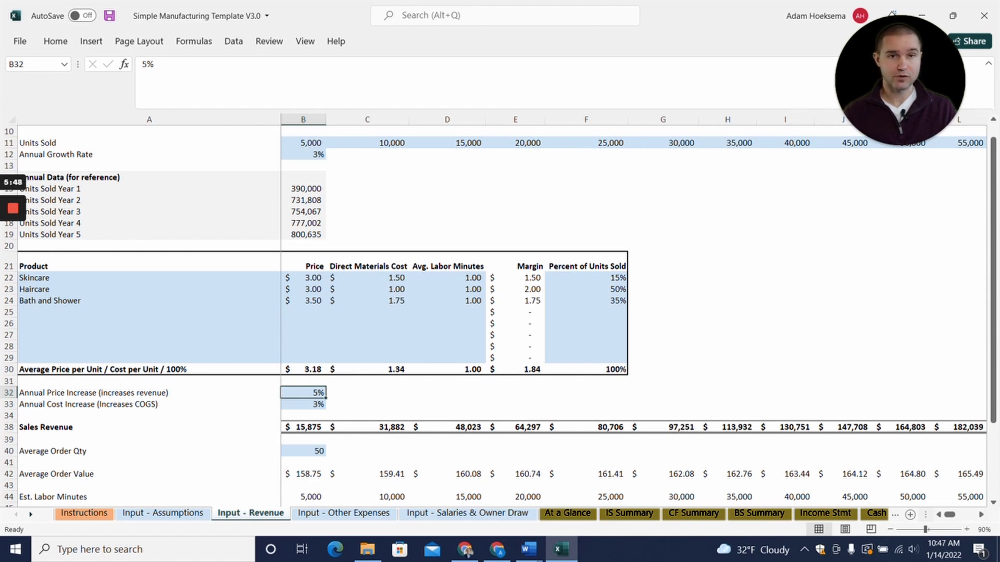
left_click(303, 404)
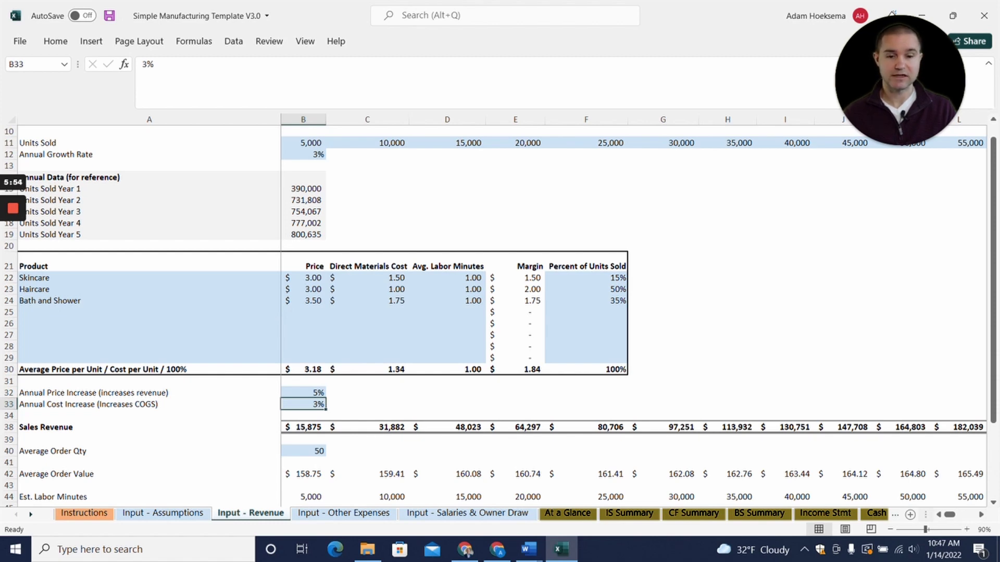
Try an average order quantity of 1, and undo the change
scroll(498, 316, "down", 2)
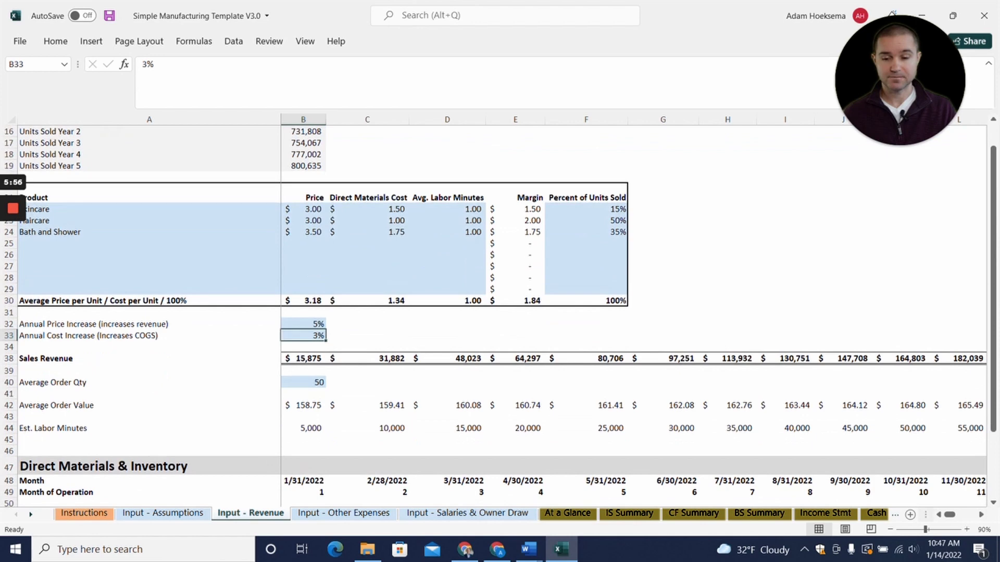
scroll(498, 316, "down", 1)
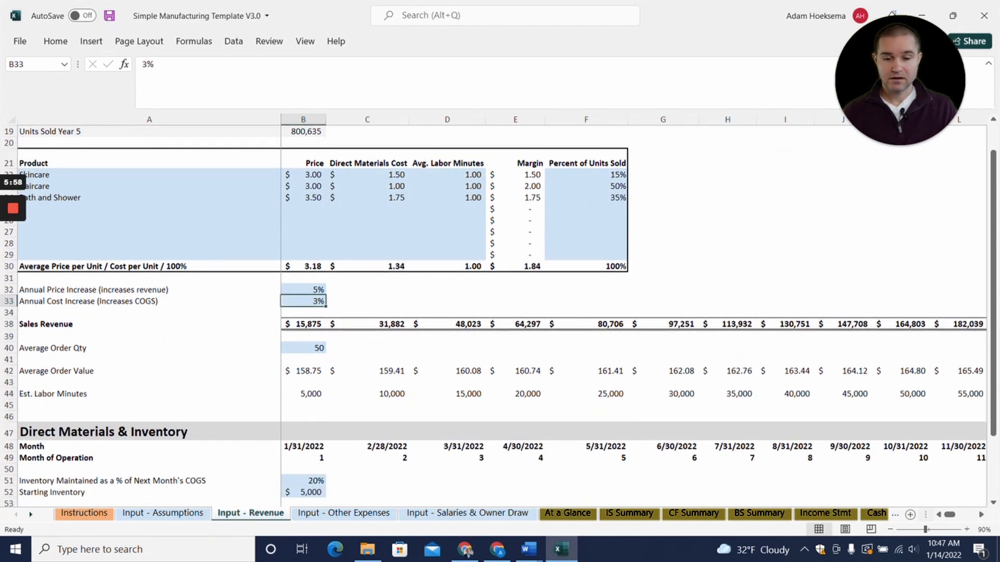
left_click(304, 347)
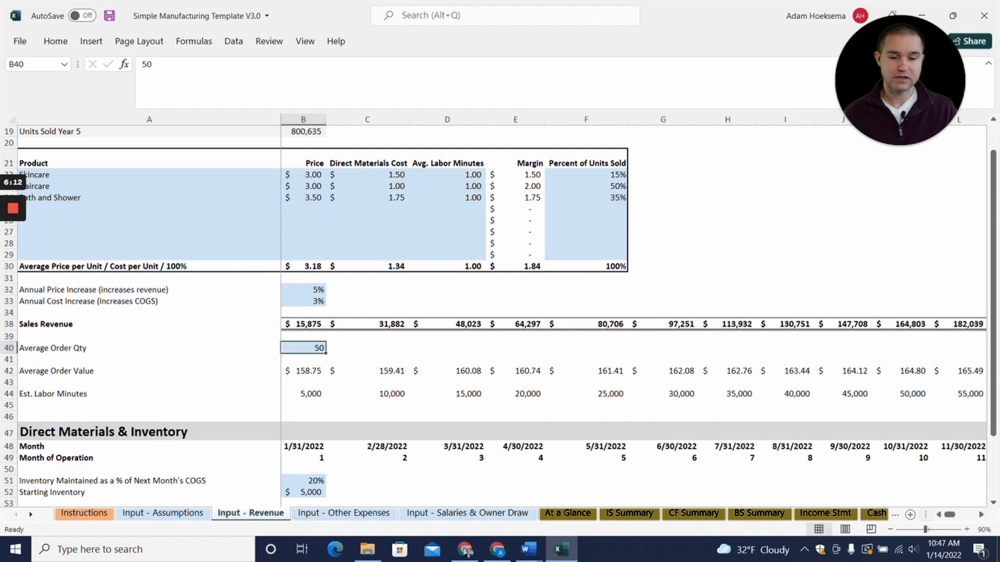
type("1")
key("Return")
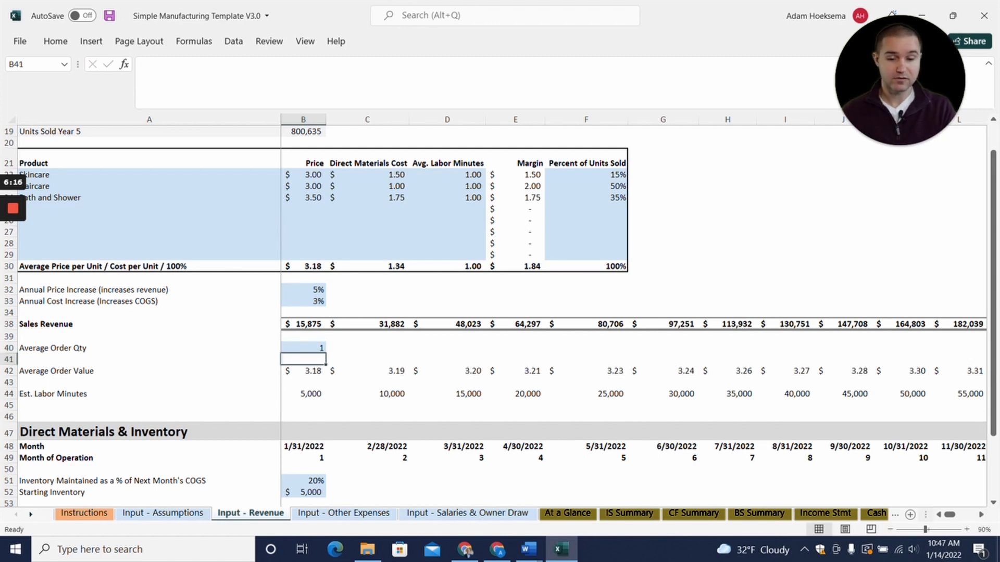
key("ctrl+z")
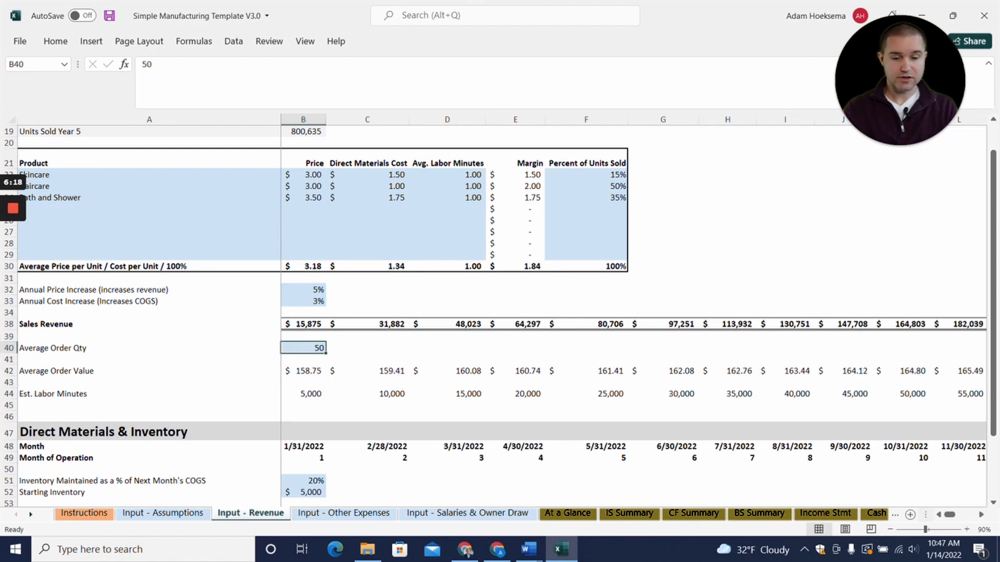
Review the Direct Materials & Inventory section, including the inventory percentage of next month's COGS and the starting inventory input
left_click(149, 359)
scroll(500, 313, "down", 4)
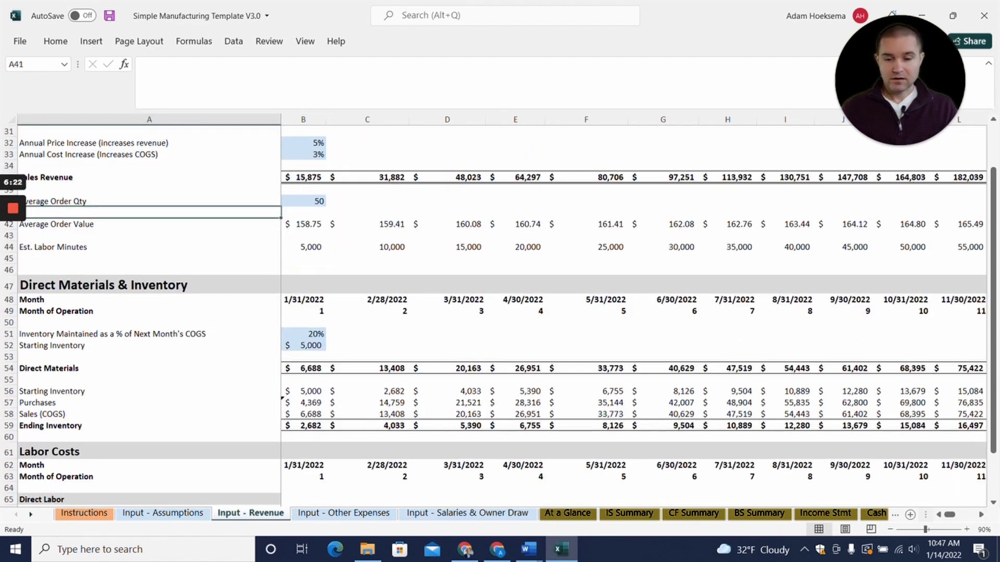
scroll(499, 322, "down", 1)
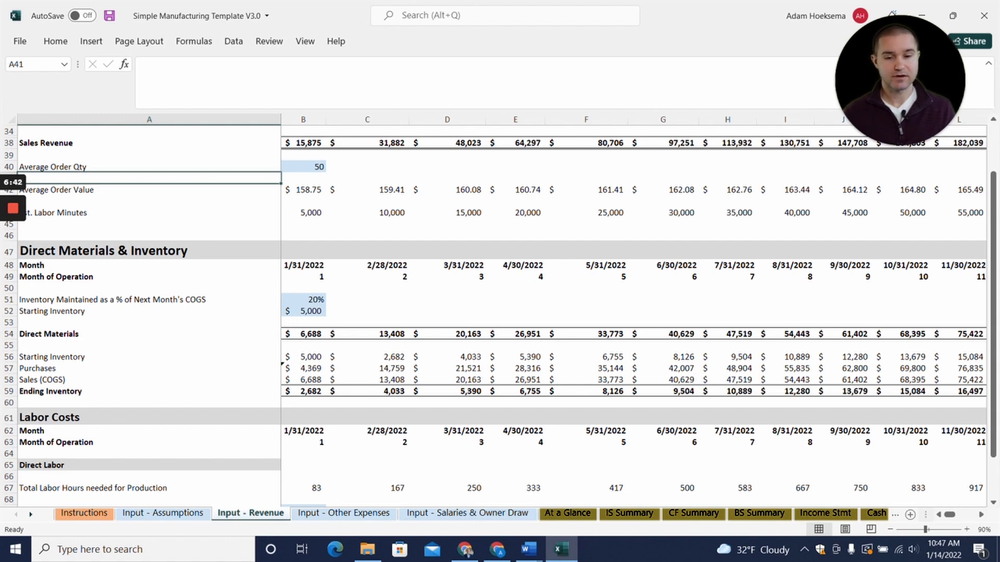
scroll(500, 313, "down", 1)
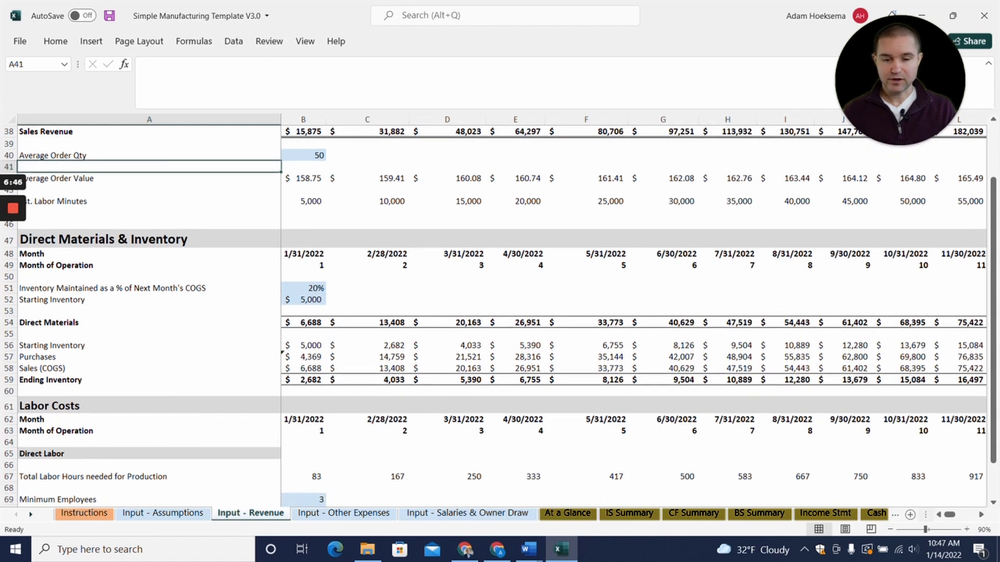
left_click(304, 300)
Examine the Direct Labor hours formula, the weekly hours, hourly pay and growth rate inputs, and the Total revenue section
scroll(500, 313, "down", 2)
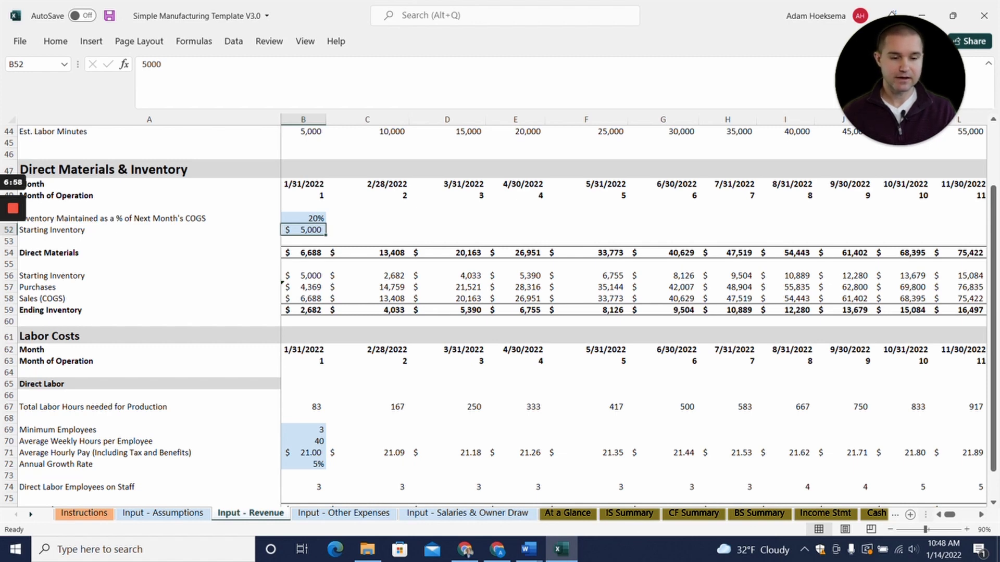
scroll(500, 312, "down", 2)
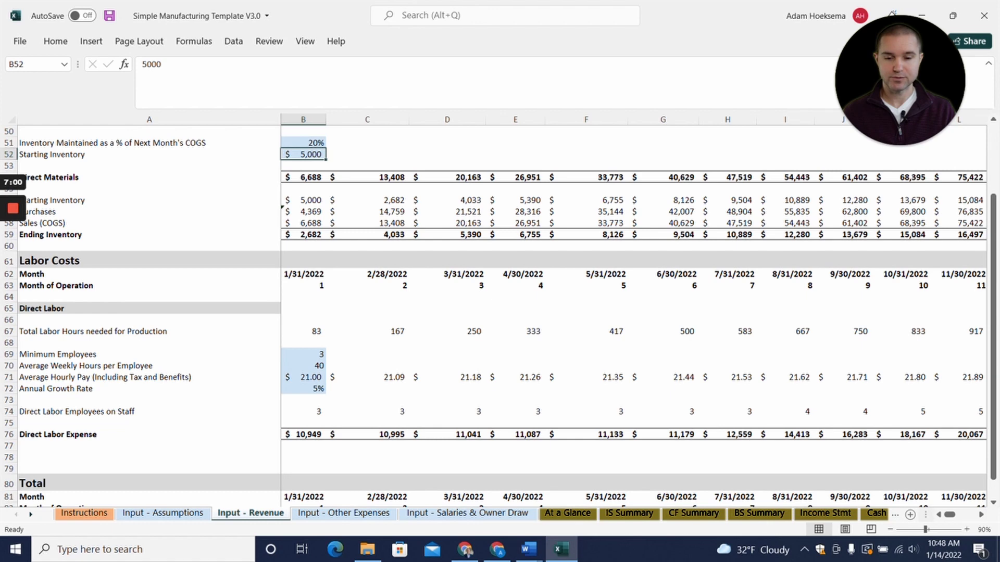
scroll(500, 313, "down", 1)
scroll(500, 312, "down", 1)
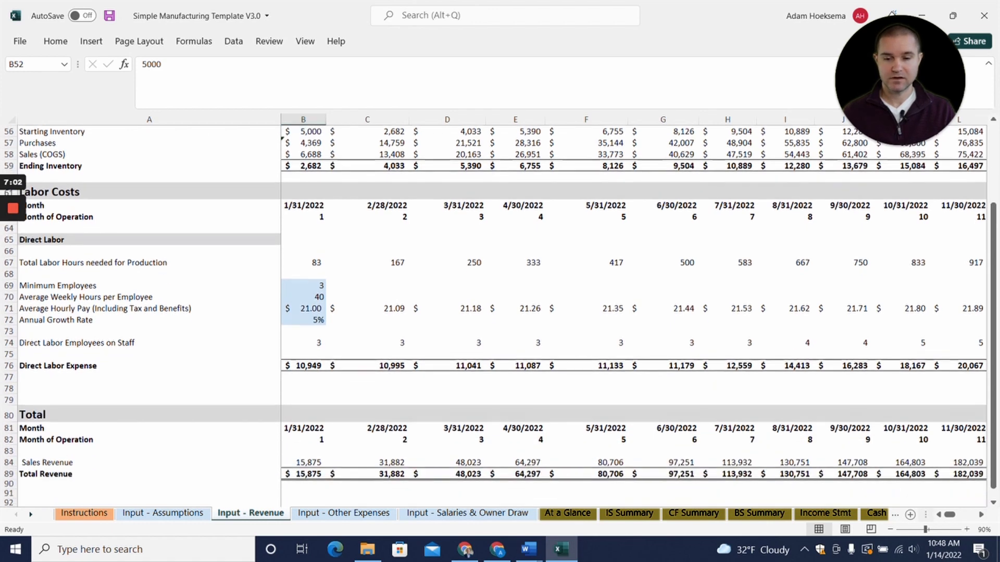
scroll(500, 313, "down", 1)
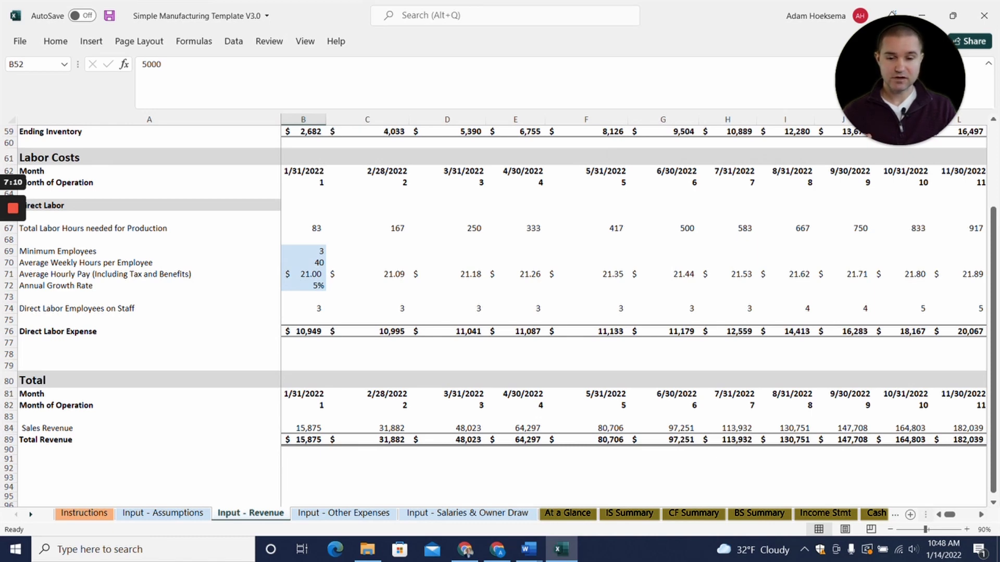
left_click(303, 228)
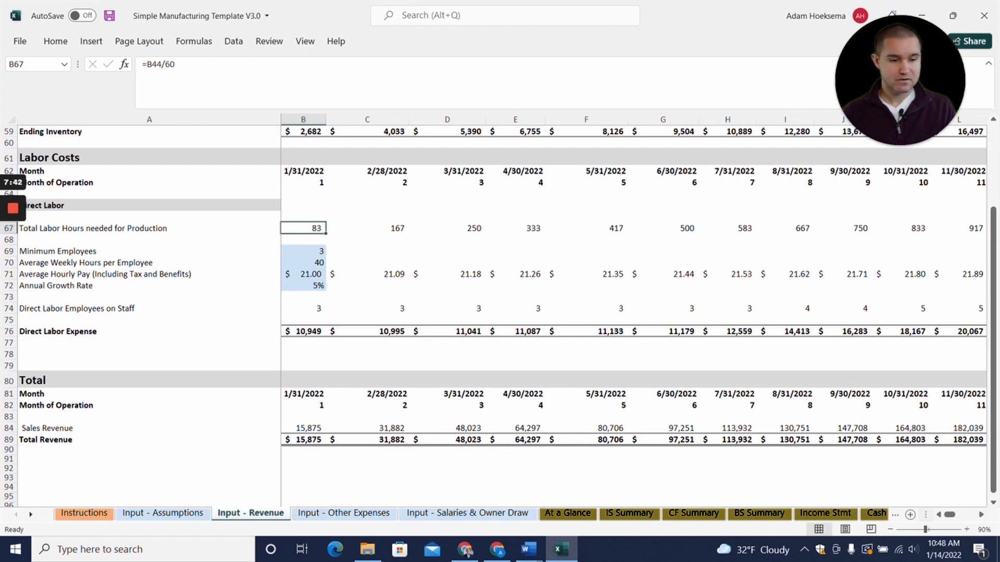
left_click(303, 263)
key("Return")
key("Return")
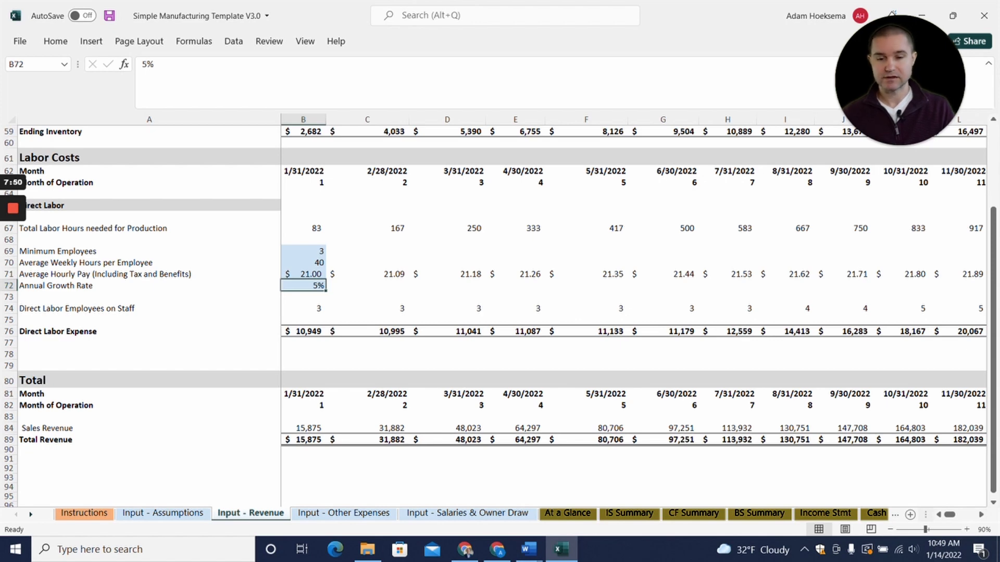
scroll(500, 313, "down", 1)
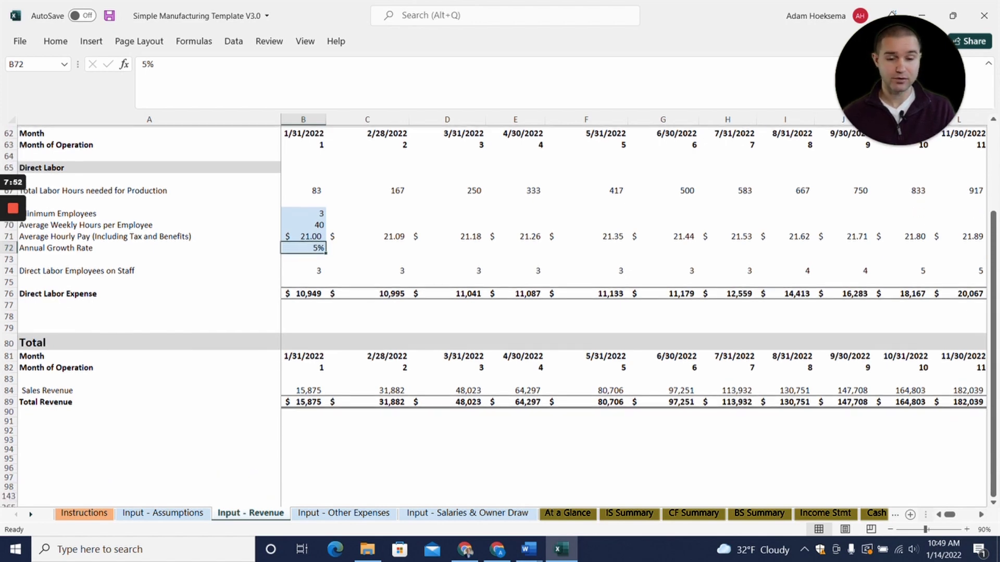
scroll(499, 312, "down", 1)
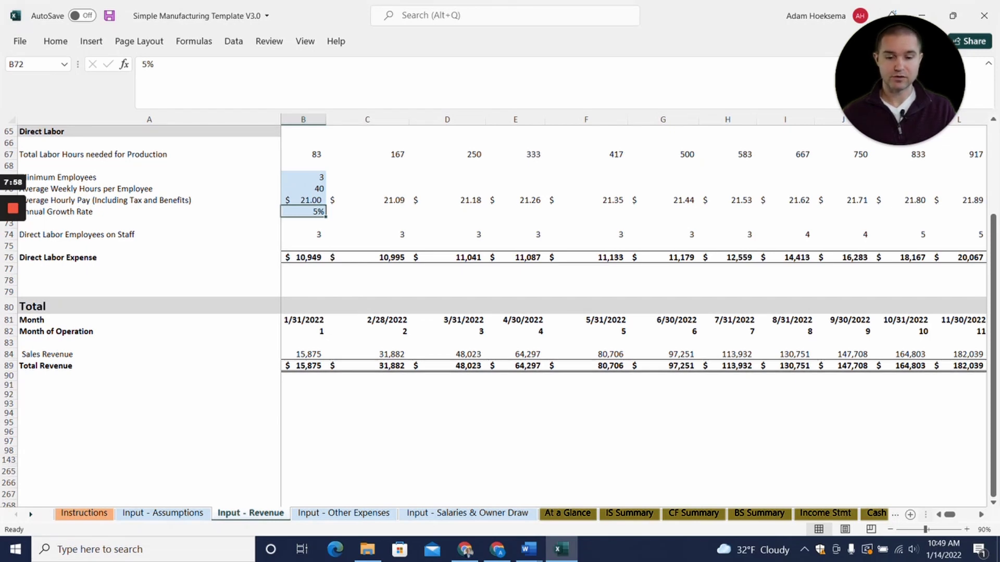
scroll(500, 312, "down", 2)
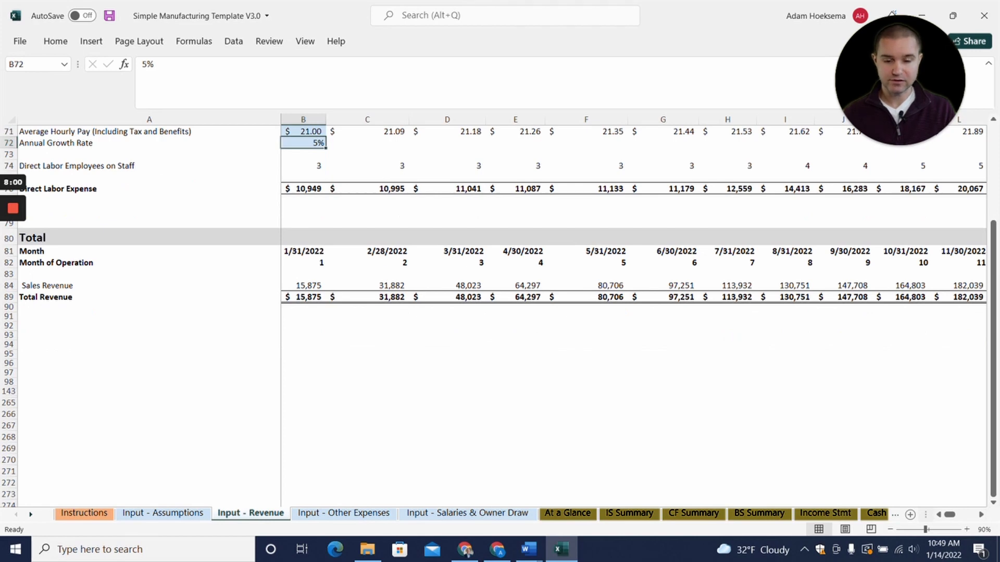
Review the Operating Expenses table on the Input - Other Expenses sheet, including the annual inflation rate for operating expenses
left_click(349, 514)
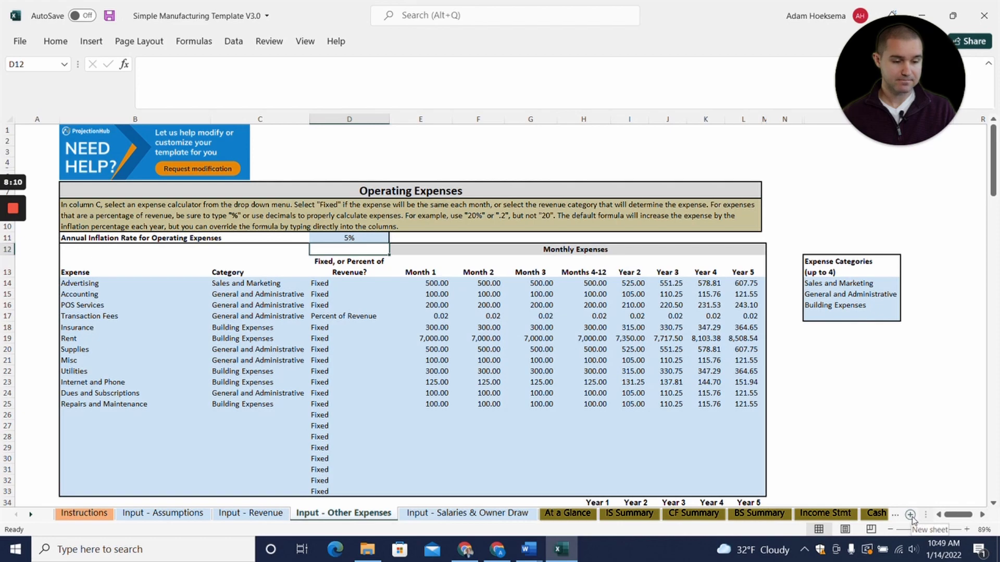
scroll(500, 312, "down", 1)
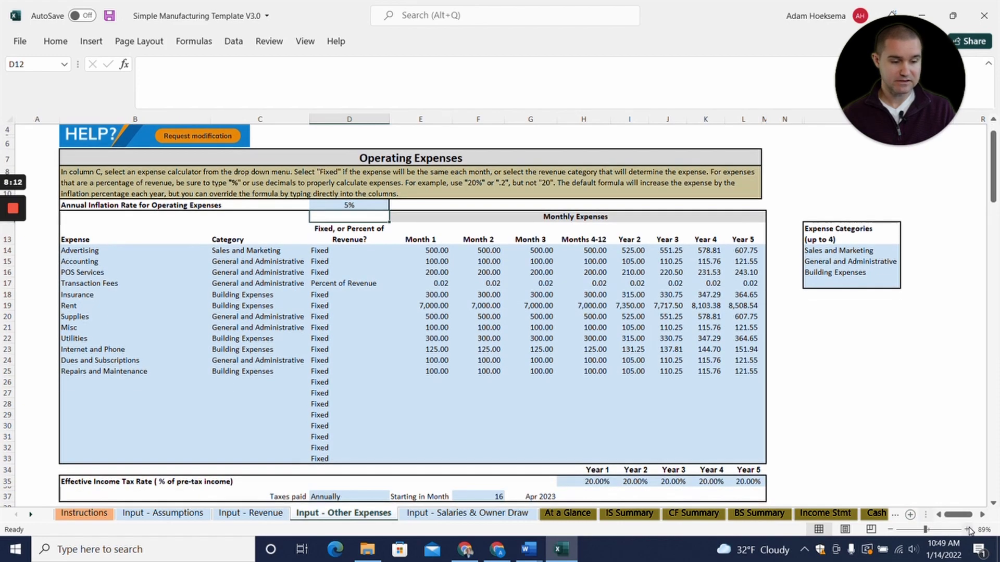
left_click(967, 530)
left_click(966, 529)
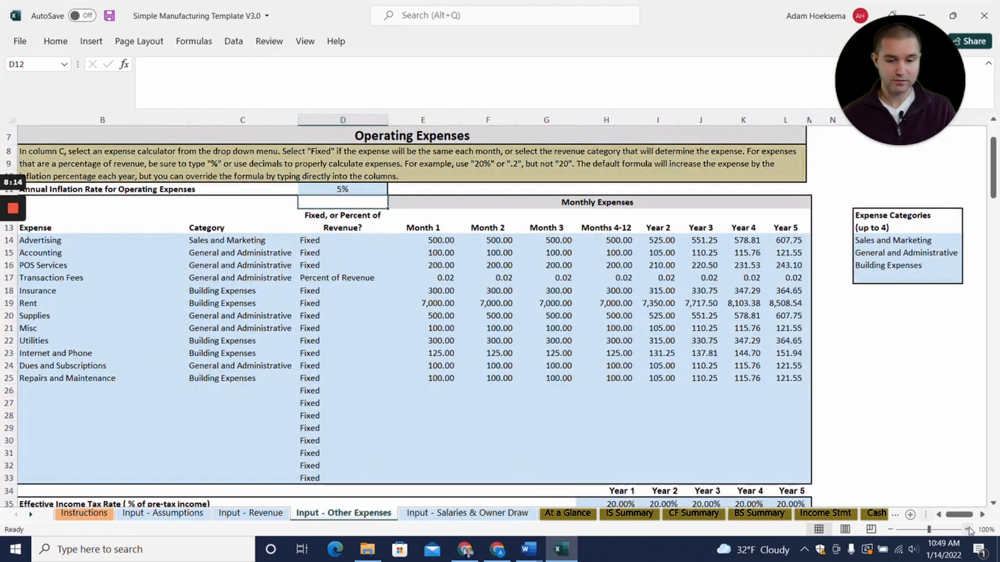
left_click_drag(948, 515, 943, 515)
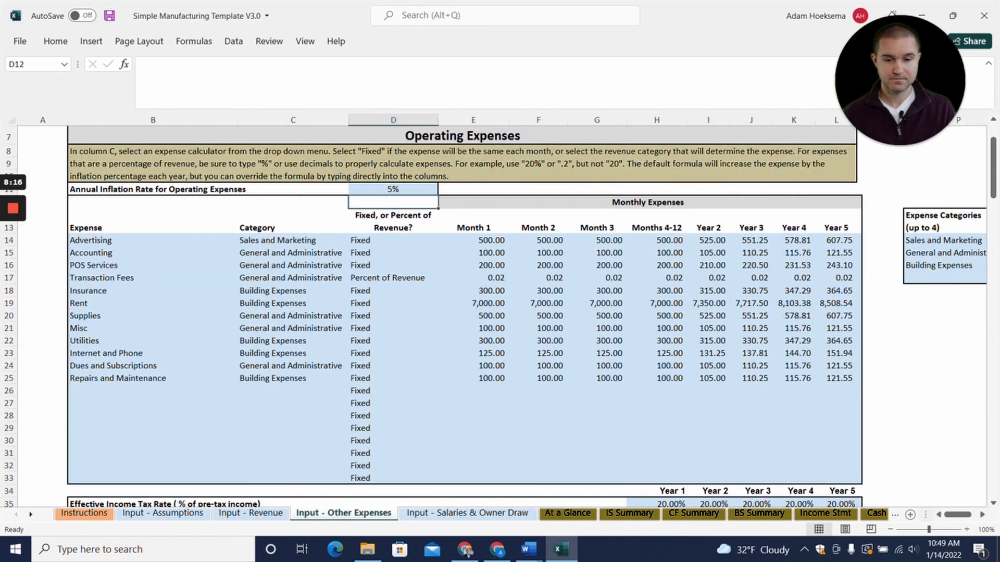
scroll(499, 312, "up", 1)
left_click(393, 217)
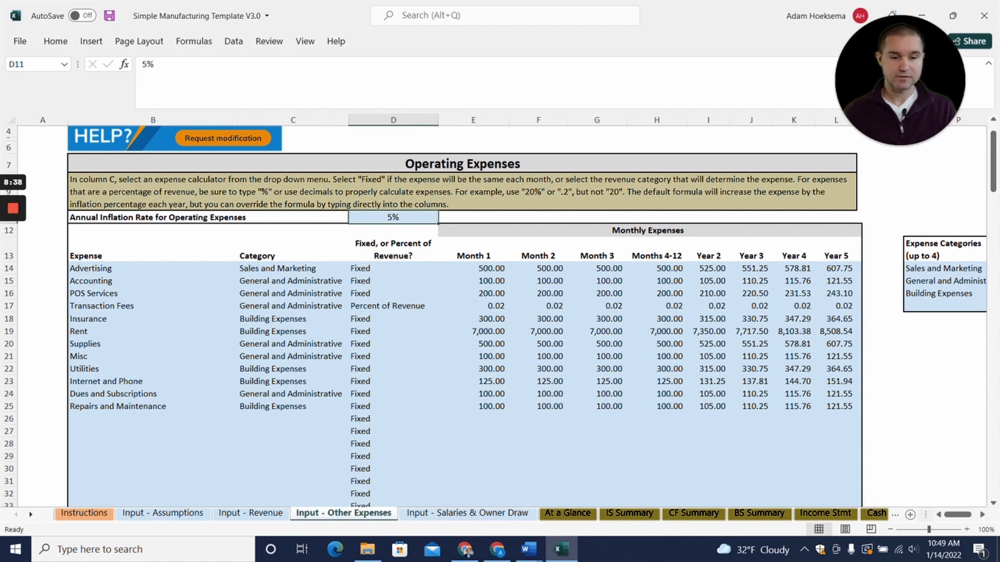
Check the Transaction Fees row's Month 1 rate and Percent of Revenue setting, and rename the expense as "Credit card fee"
left_click(474, 306)
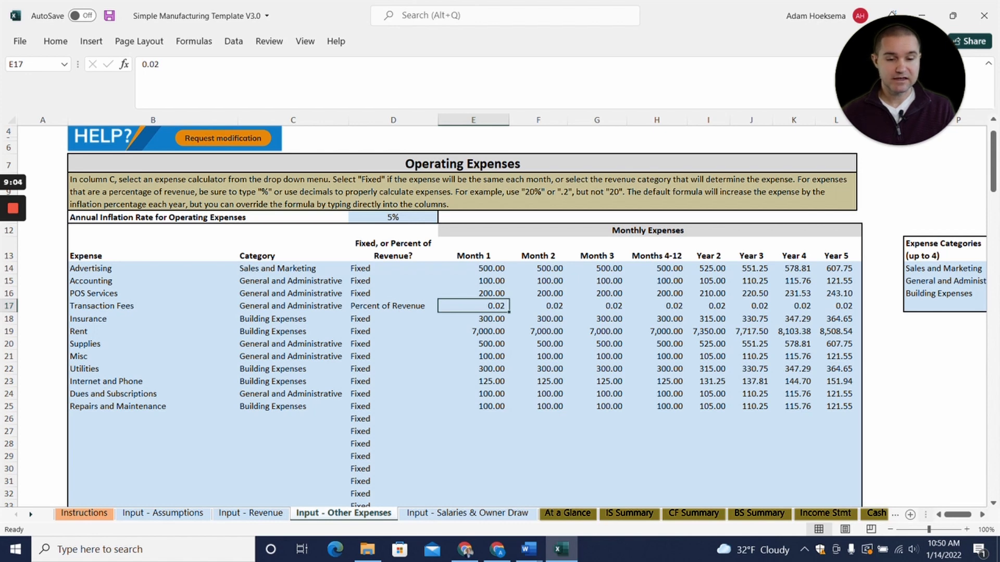
left_click(393, 305)
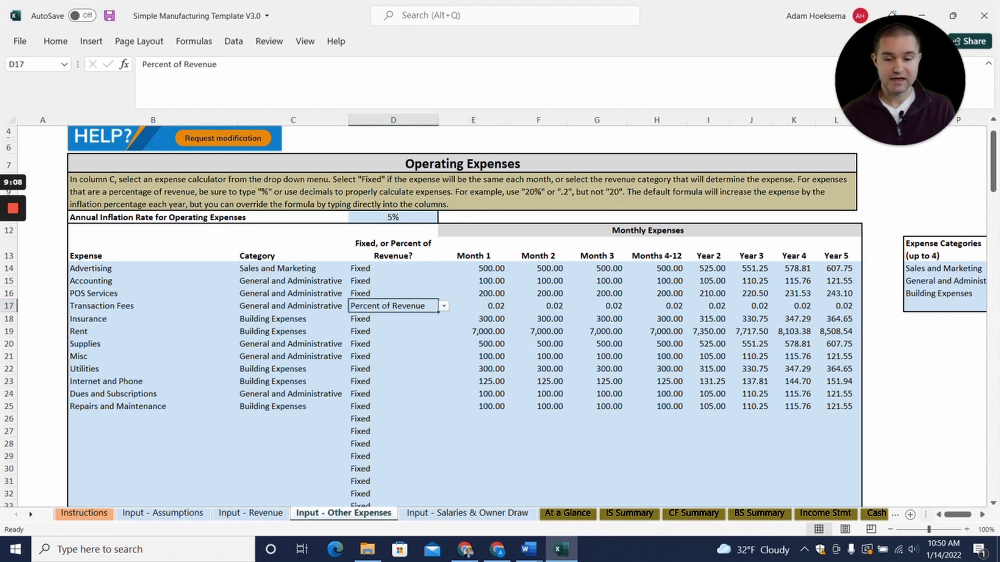
left_click(154, 306)
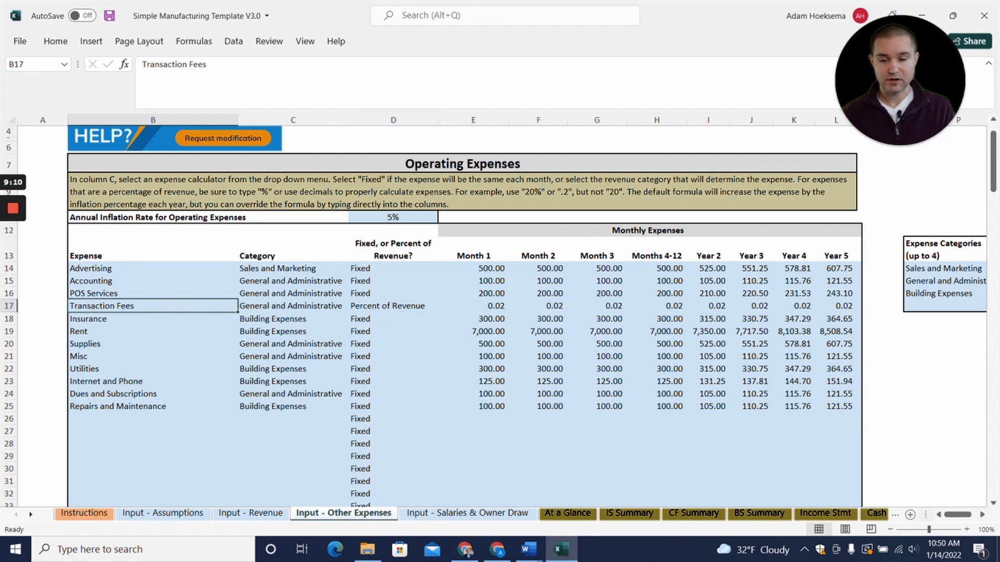
type("Credi")
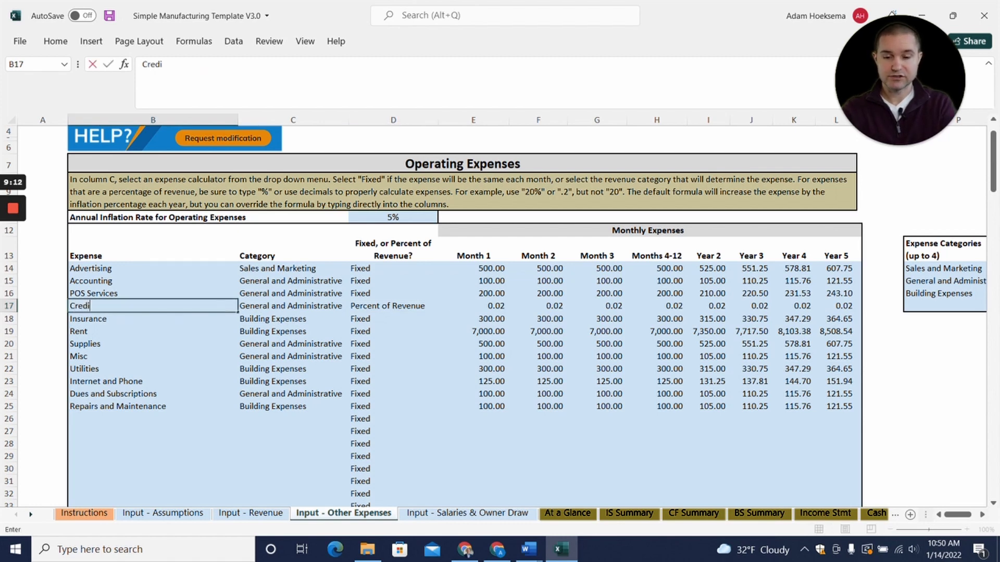
type("t card fee")
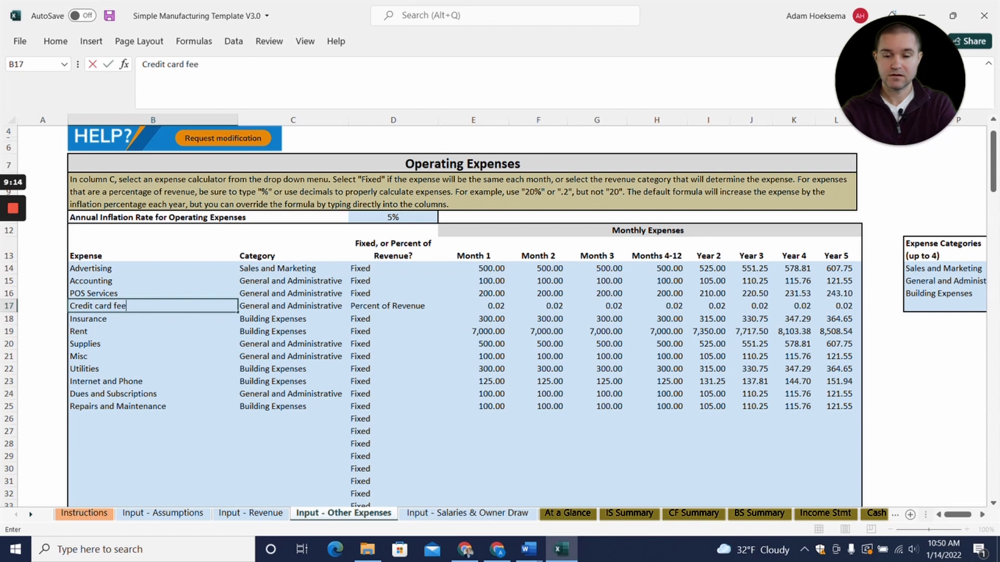
key("Return")
Examine the Rent row, the empty expense rows and the Fixed or Percent of Revenue choices for Supplies, keeping Fixed
left_click(153, 331)
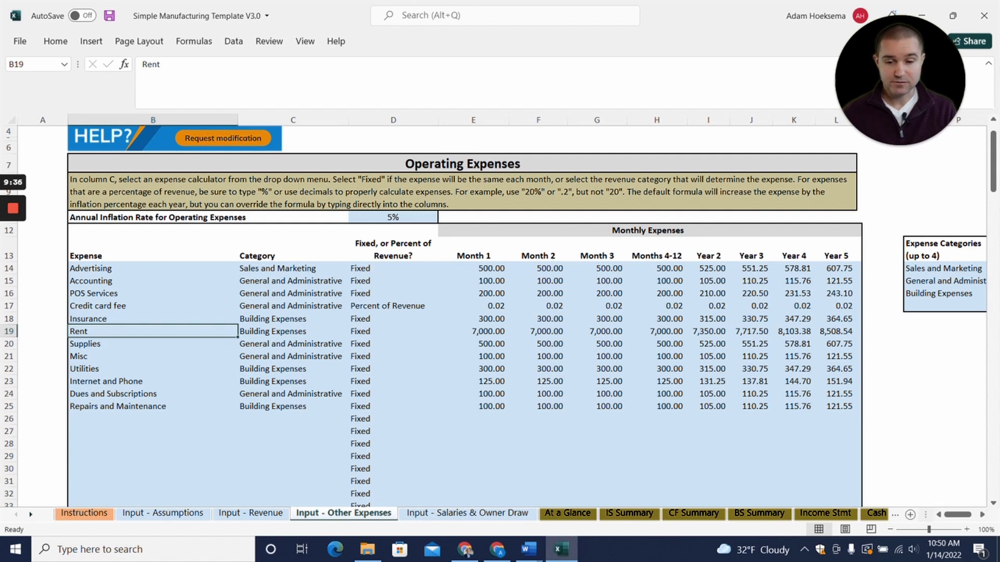
left_click(152, 418)
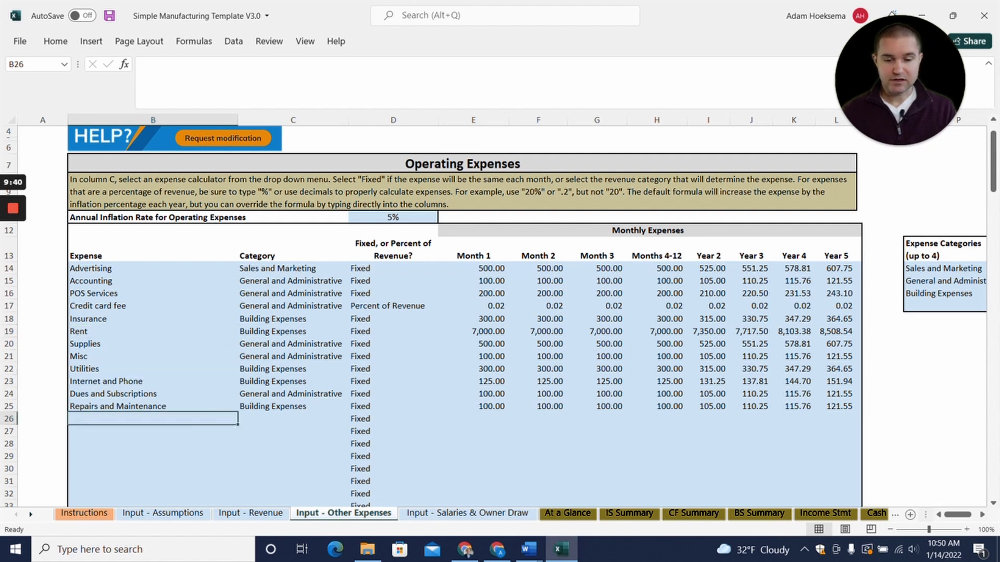
left_click(396, 344)
left_click(443, 343)
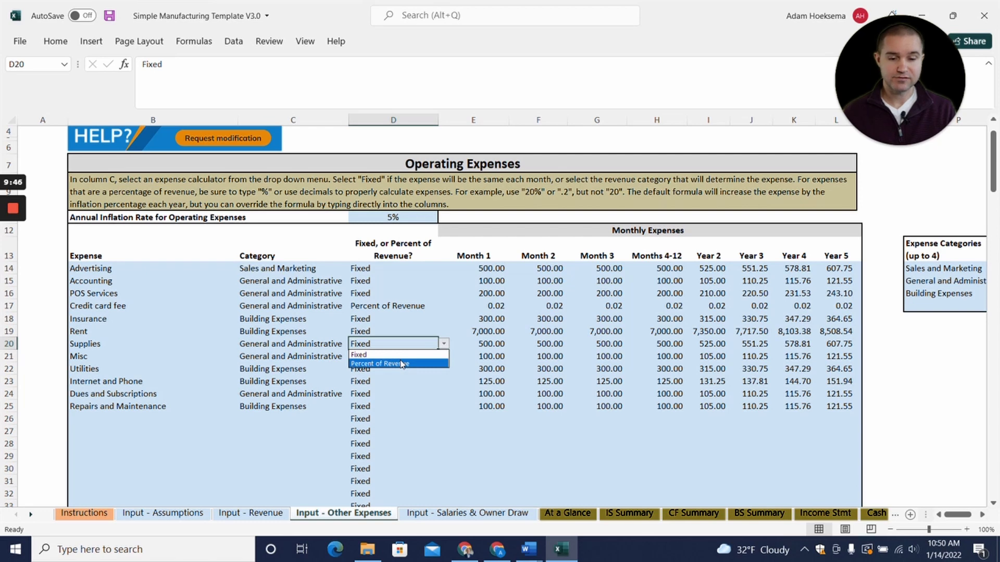
left_click(445, 345)
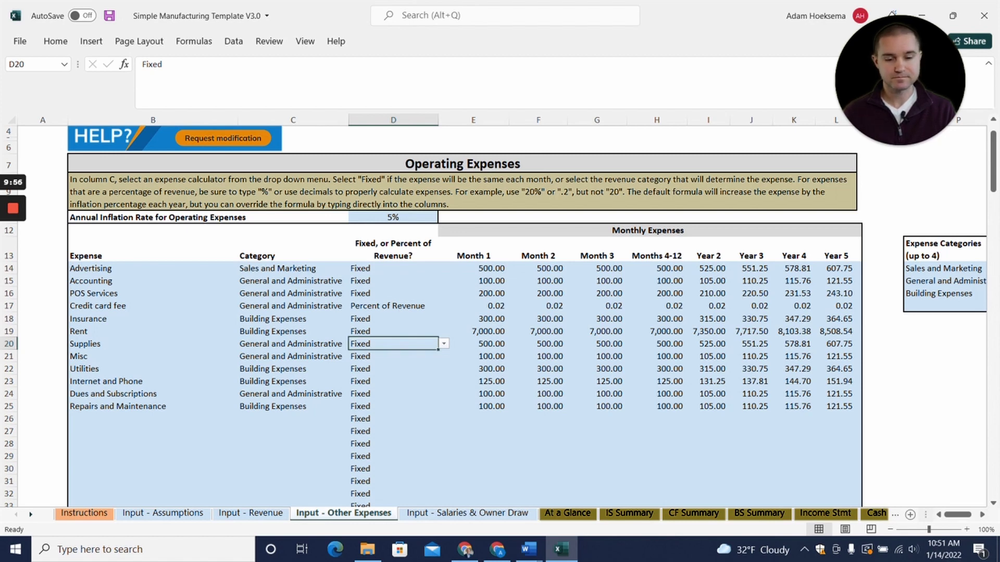
left_click(473, 444)
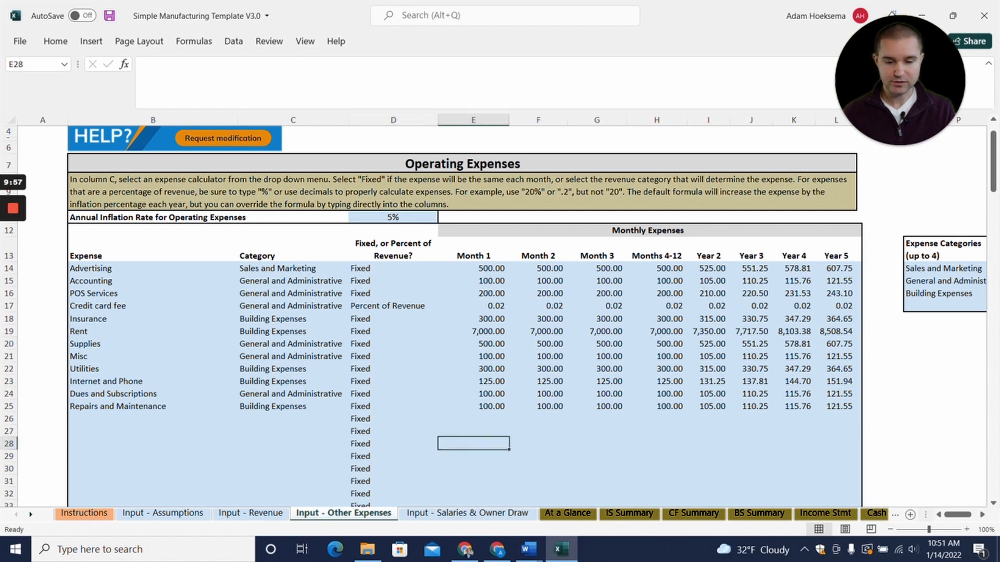
On the Input - Salaries & Owner Draw sheet, set the Assistant's starting month to 13
left_click(439, 512)
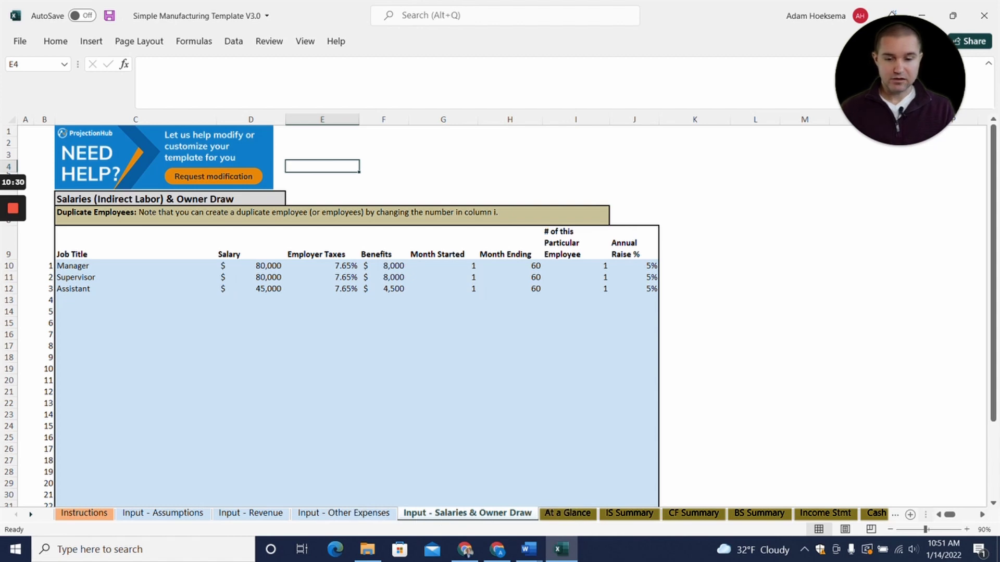
left_click(135, 300)
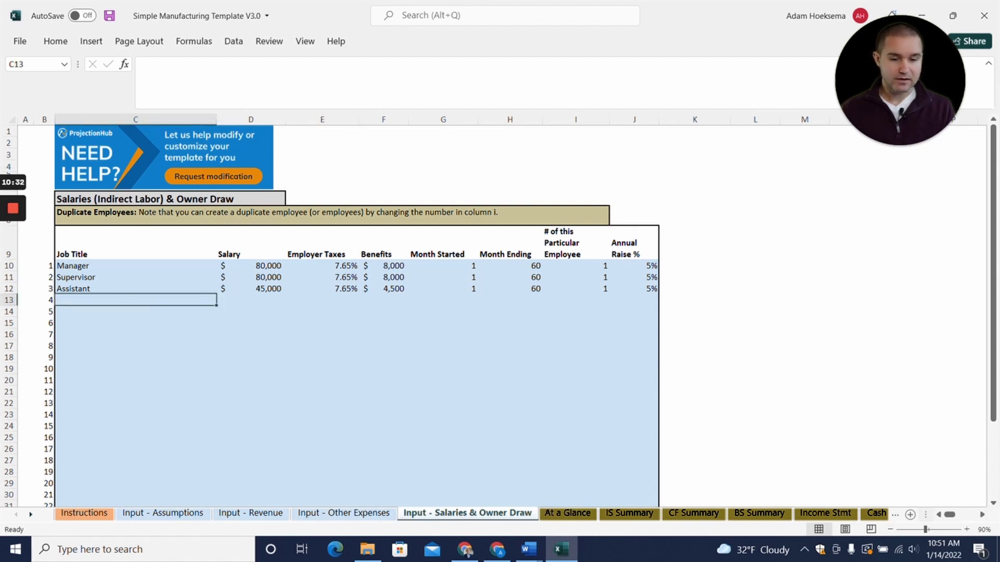
left_click(443, 288)
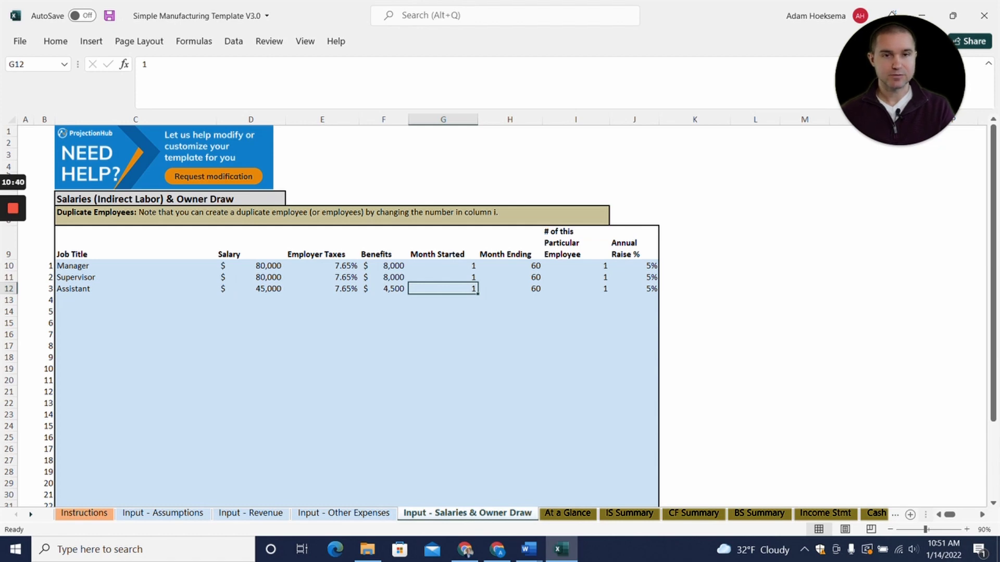
type("13")
key("Return")
left_click(442, 289)
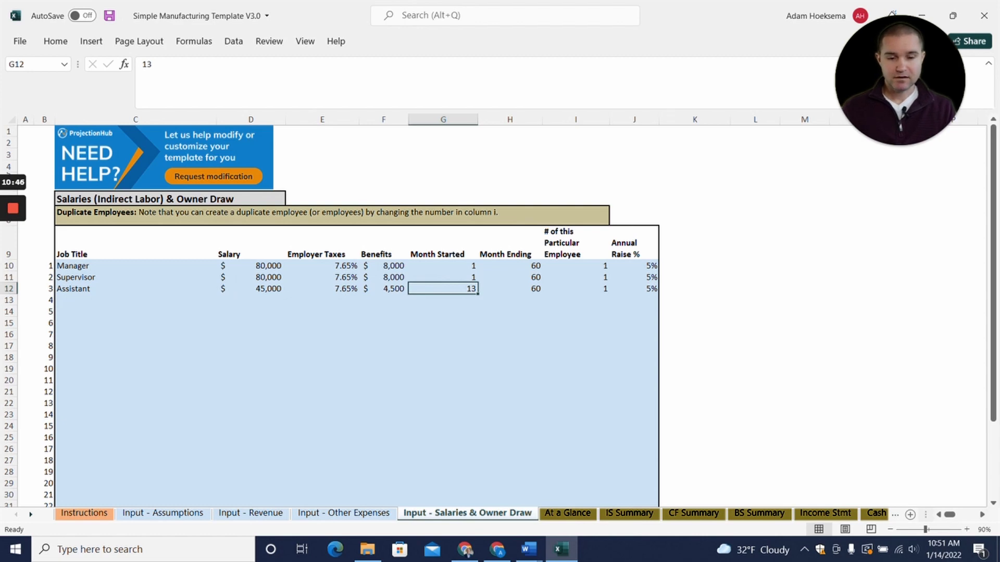
Review the At a Glance sheet's Profit and Loss, Summary Data and Use of Start-Up Funds sections
left_click(561, 514)
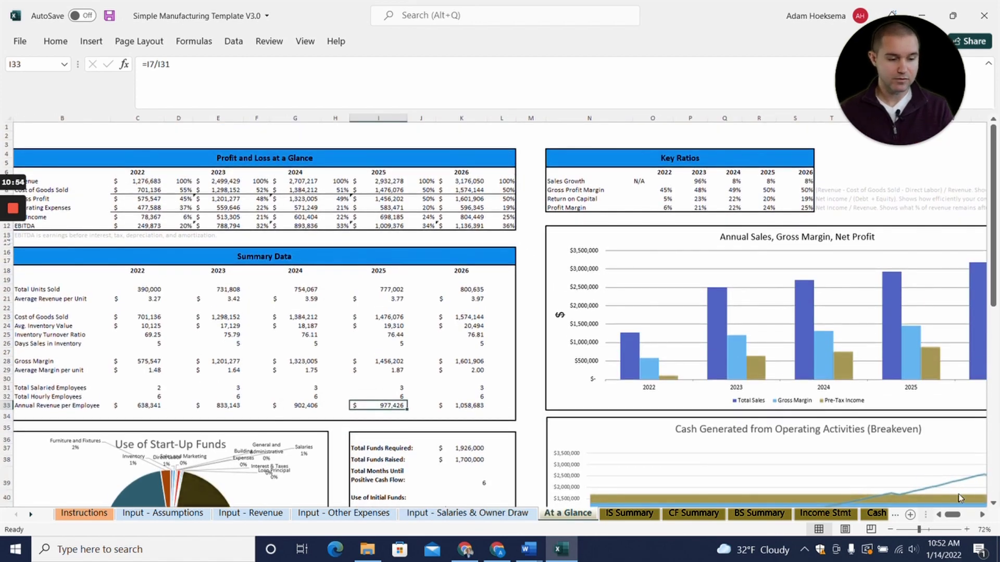
left_click(967, 529)
left_click(967, 529)
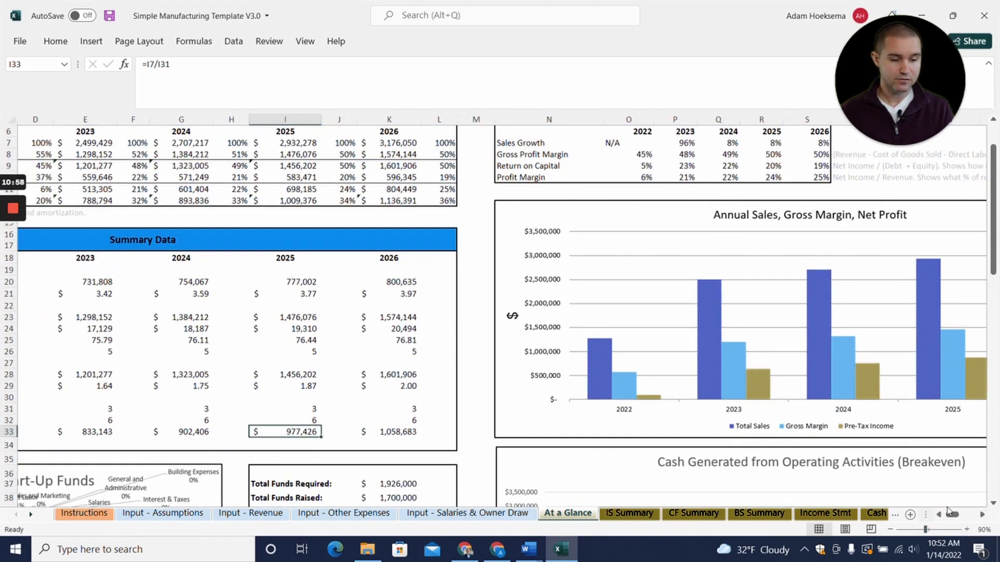
left_click_drag(952, 515, 936, 515)
scroll(936, 515, "up", 2)
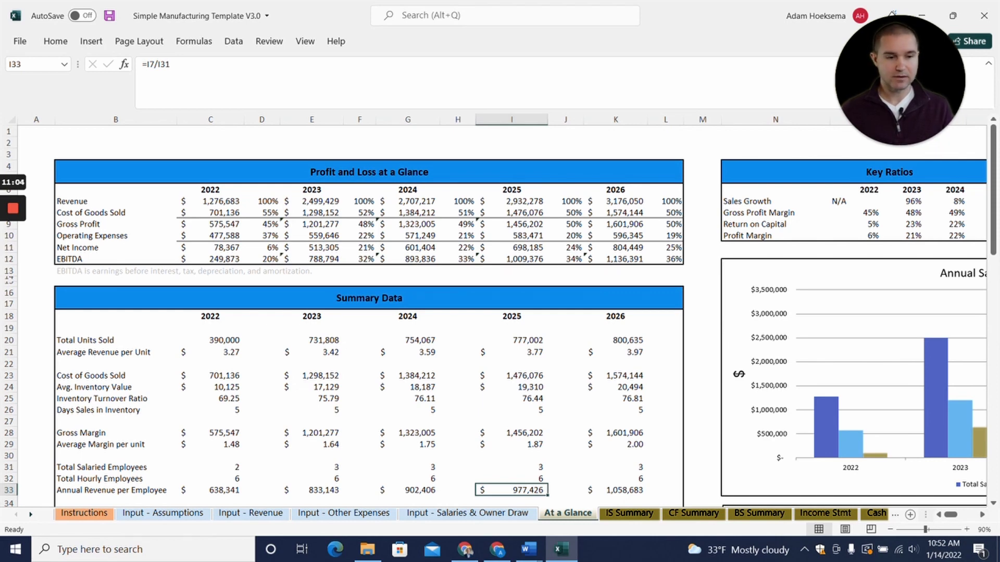
scroll(498, 315, "down", 2)
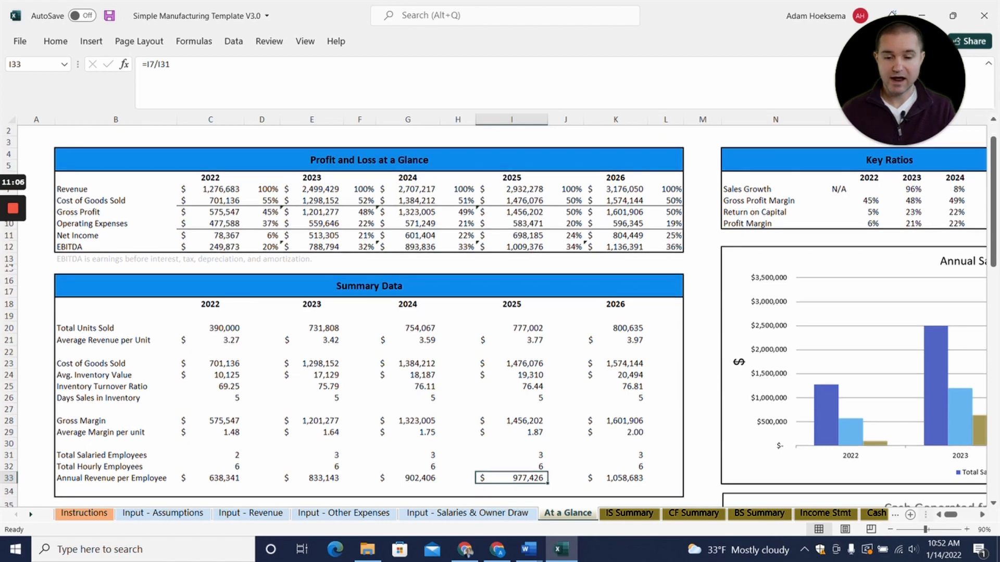
scroll(498, 315, "down", 4)
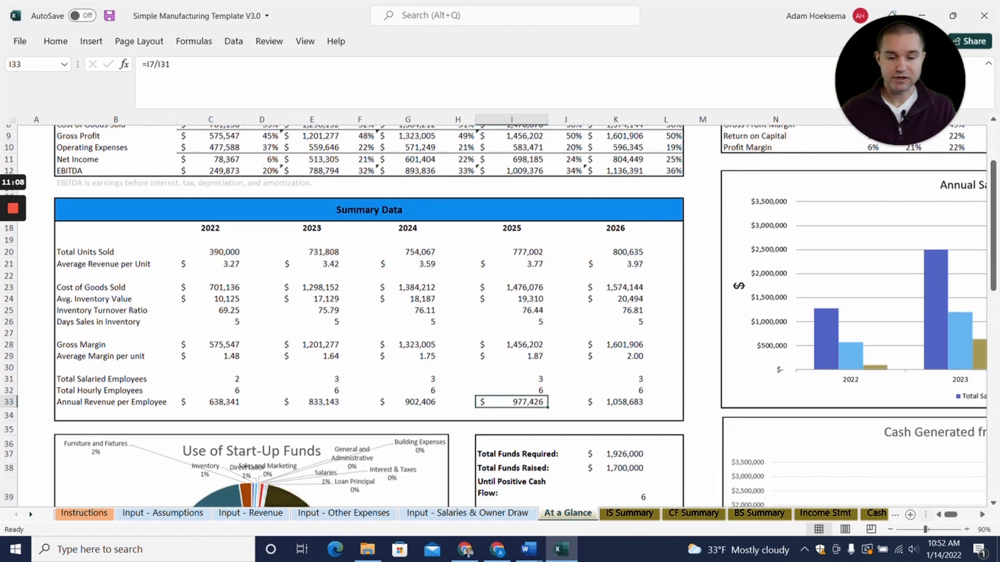
scroll(498, 316, "down", 4)
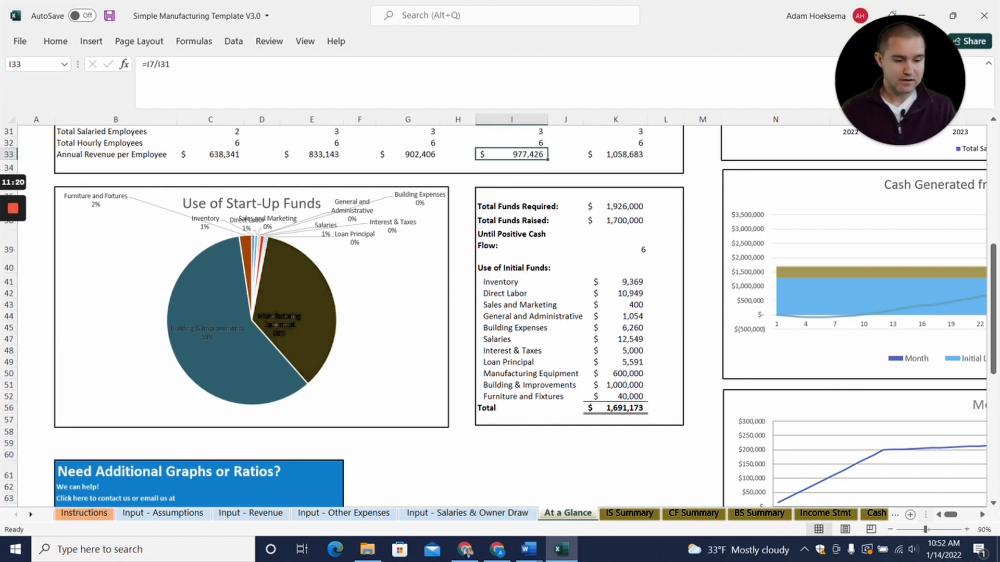
Examine the Key Ratios table and the Annual Sales, Gross Margin, Net Profit chart on the At a Glance sheet
left_click_drag(948, 516, 958, 521)
scroll(451, 439, "up", 10)
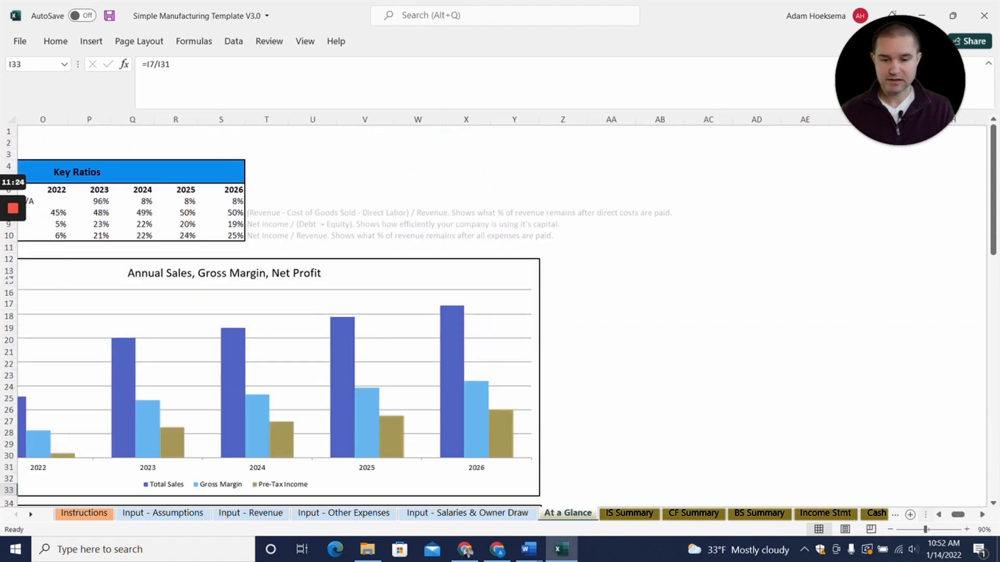
left_click_drag(958, 515, 951, 515)
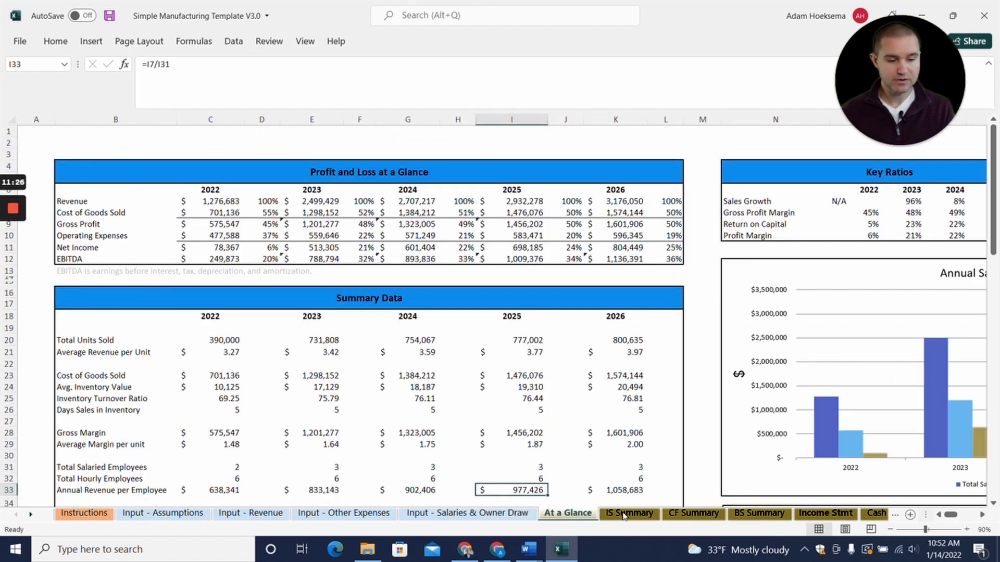
Review the annual income statement on the IS Summary sheet from sales revenue down to net income and EBITDA
left_click(604, 514)
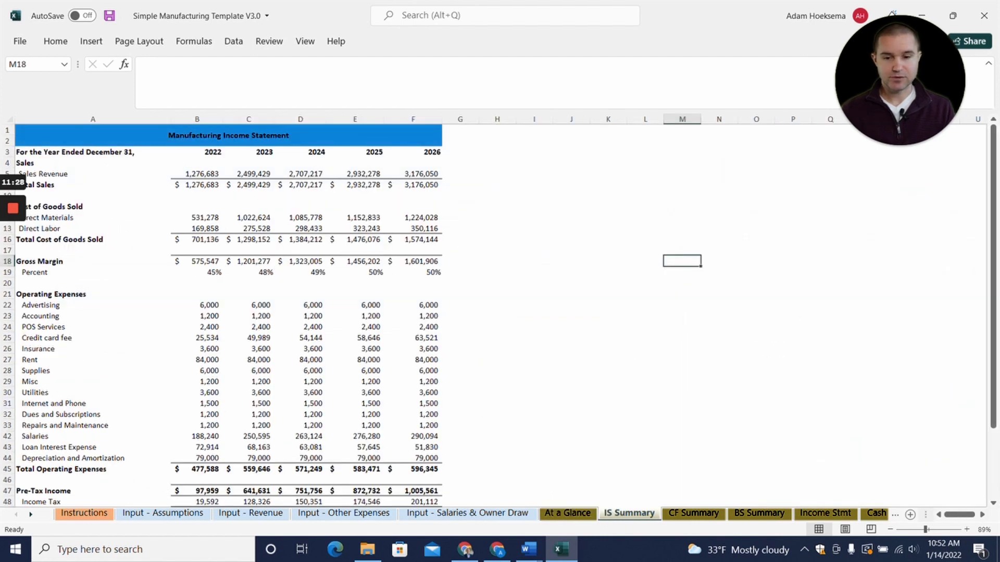
left_click(966, 530)
left_click(966, 529)
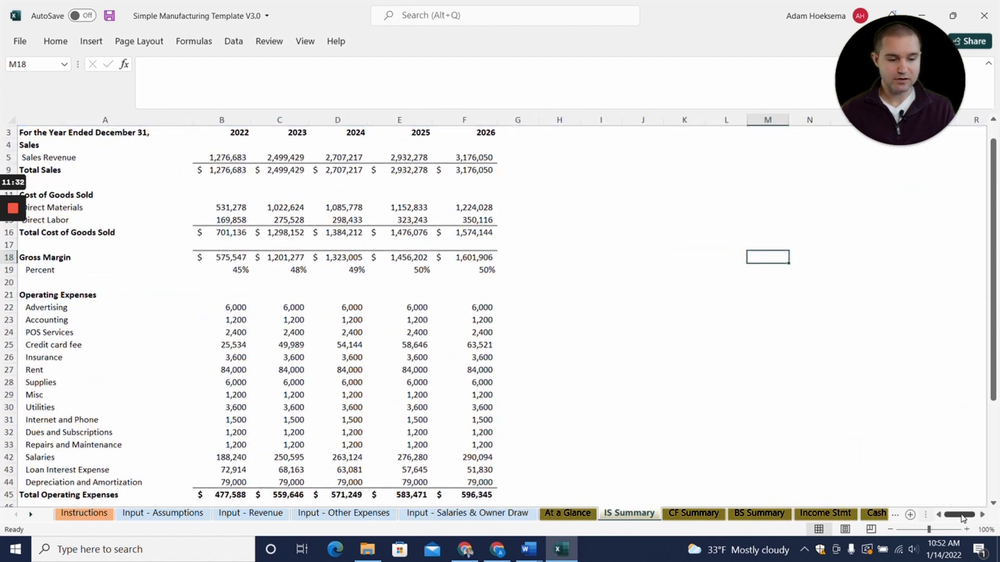
scroll(498, 316, "up", 1)
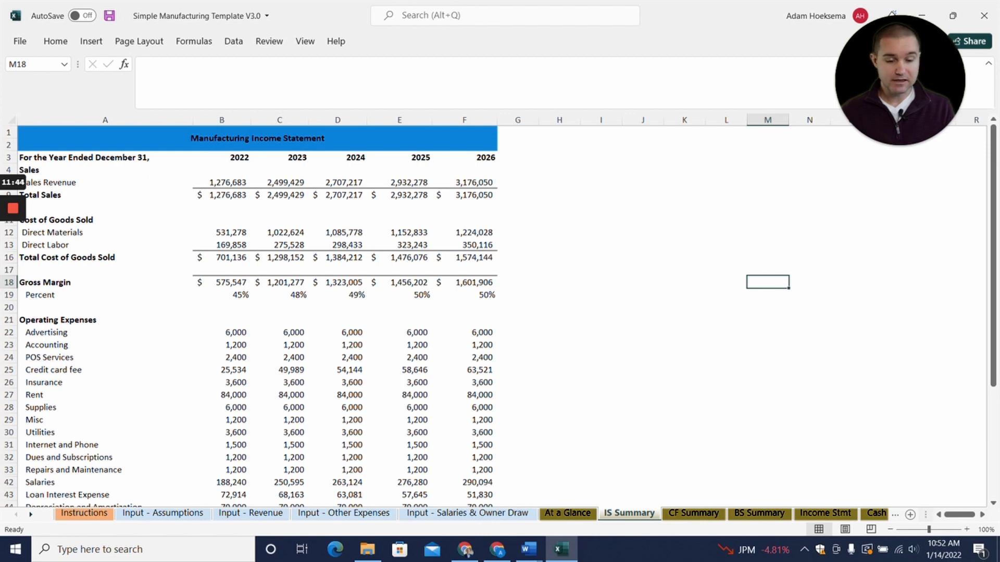
scroll(500, 312, "down", 3)
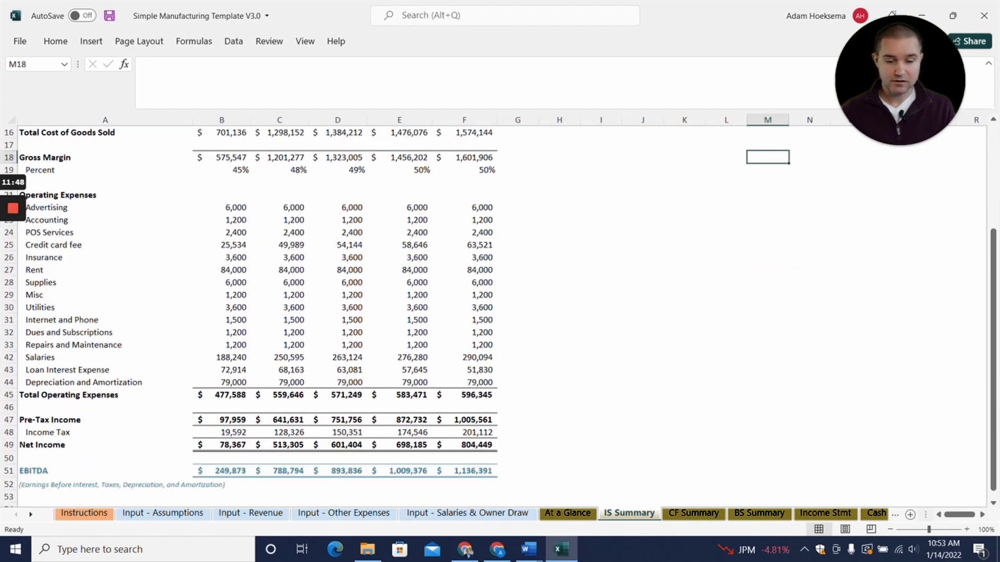
Review the annual cash flow statement and the annual balance sheet on the CF Summary and BS Summary sheets
left_click(684, 515)
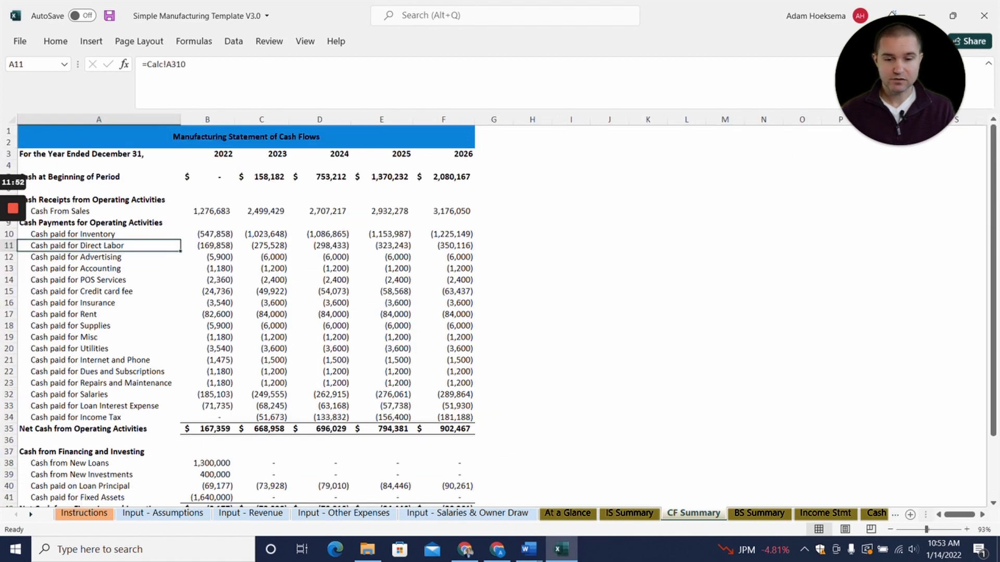
left_click(758, 514)
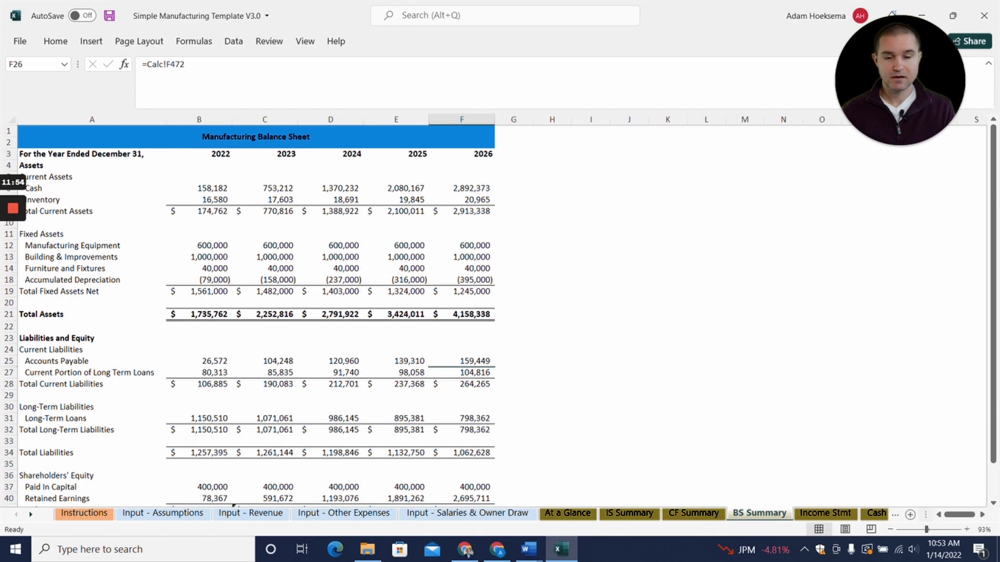
scroll(333, 312, "down", 3)
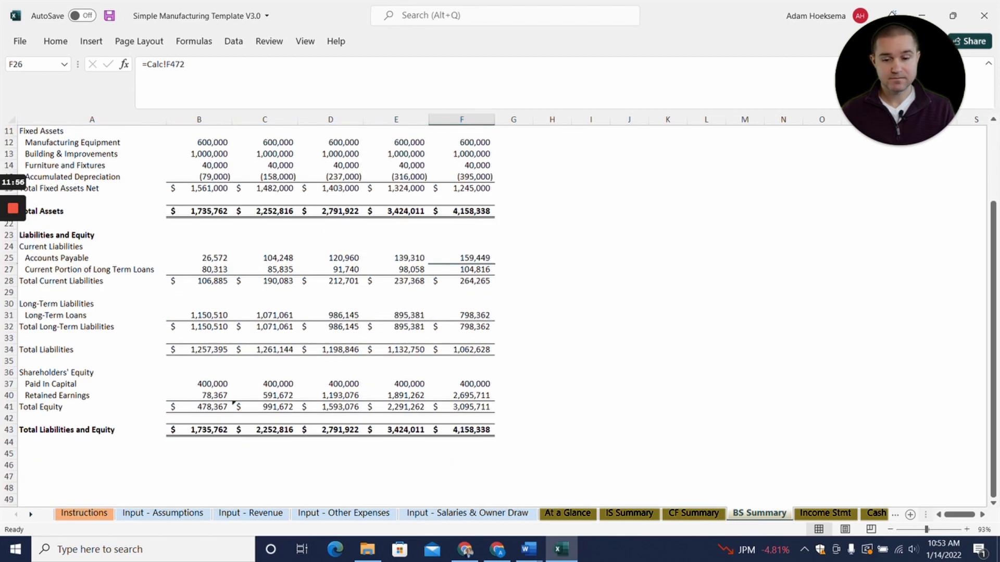
scroll(333, 313, "up", 3)
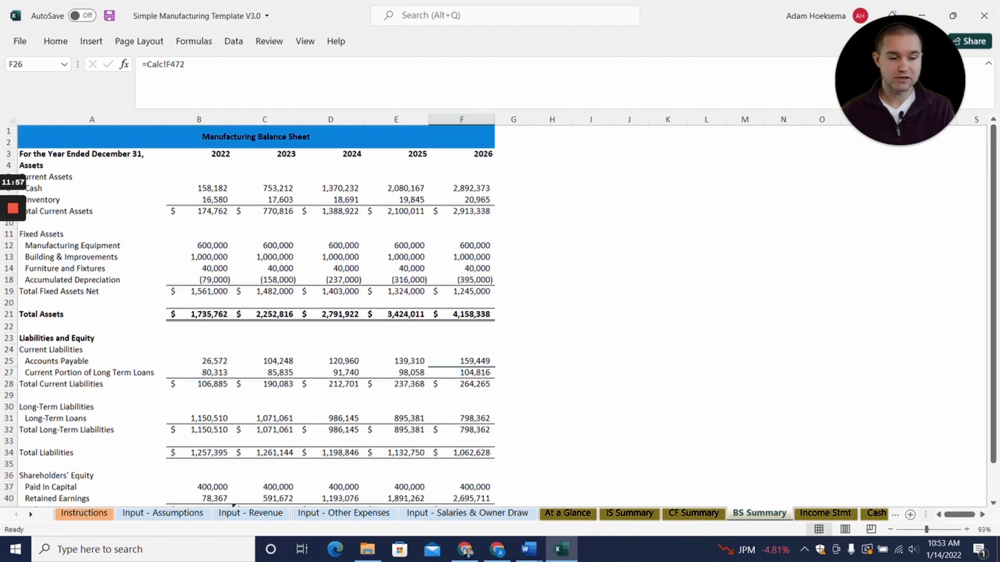
Look through the monthly income and cash flow statements, and examine the Year 1 monthly balance sheet
left_click(825, 513)
left_click(871, 514)
left_click(885, 515)
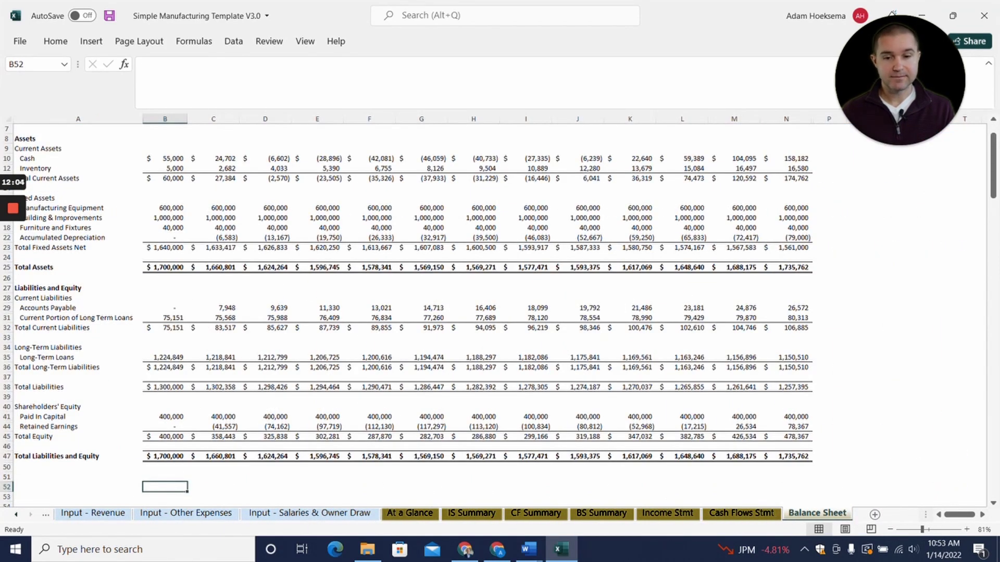
scroll(411, 312, "up", 2)
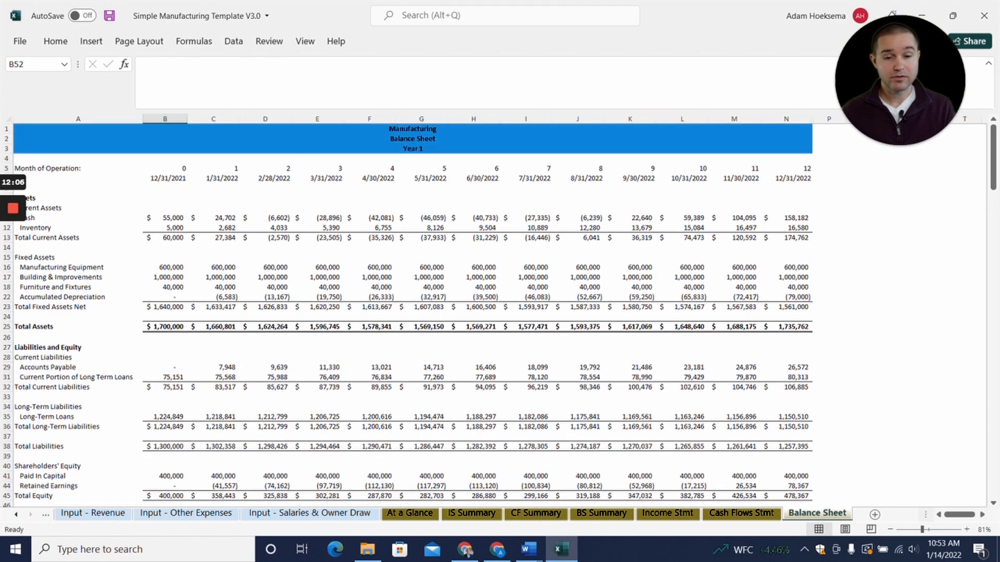